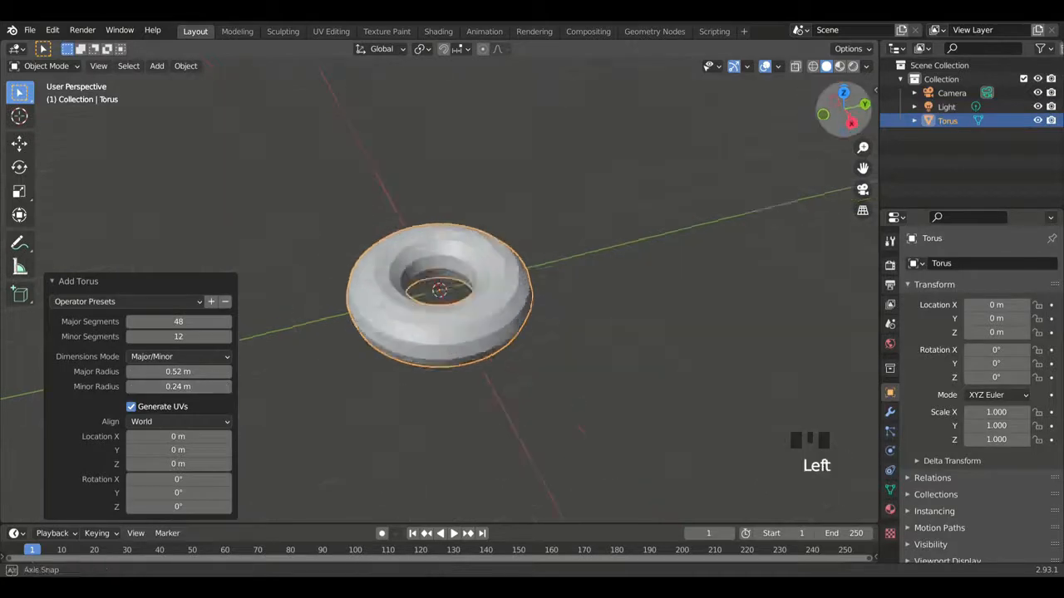
- Add a Subdivision Surface modifier with 2 viewport levels to the torus and shade it smooth
left_click(522, 298)
left_click(890, 413)
left_click(922, 266)
left_click(770, 513)
left_click(1036, 325)
mouse_move(846, 110)
left_mouse_down()
mouse_move(802, 111)
mouse_move(851, 97)
left_mouse_up()
right_click(585, 249)
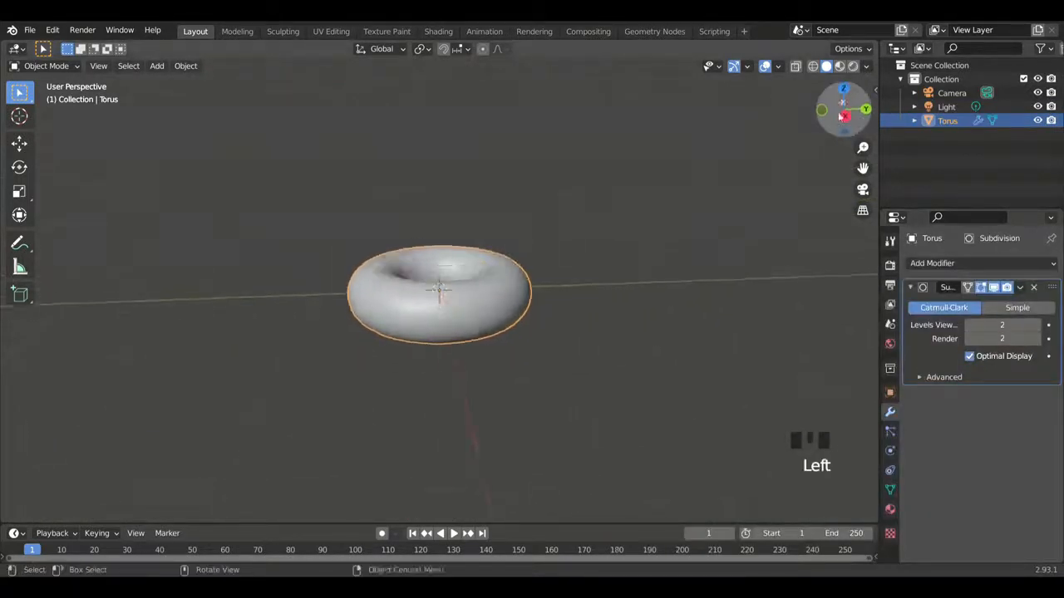
- Cut a horizontal edge loop around the torus's outer side just above its middle and scale the loop
key("Tab")
left_click(845, 118)
left_click_drag(863, 147, 862, 100)
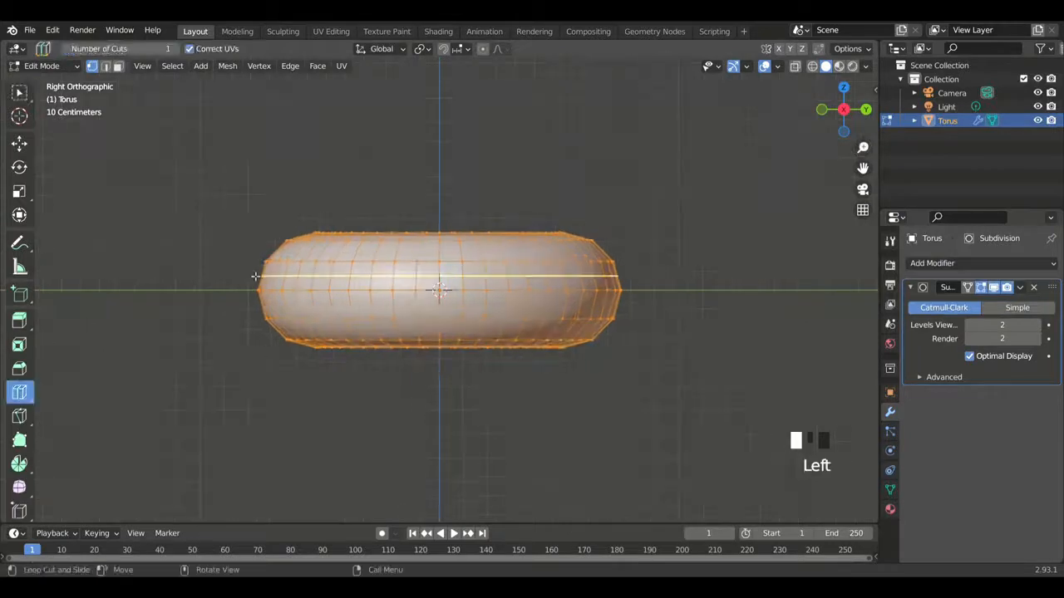
left_click(255, 277)
left_click(665, 202)
left_click_drag(845, 114, 845, 163)
key("s")
left_click(696, 218)
key("Tab")
left_click_drag(840, 123, 763, 102)
- Enable proportional editing and move a few vertices on the torus's upper side to make the shape slightly uneven
key("Tab")
left_click_drag(830, 119, 839, 124)
mouse_move(831, 119)
left_mouse_down()
mouse_move(840, 143)
mouse_move(823, 117)
left_mouse_up()
left_click(828, 117)
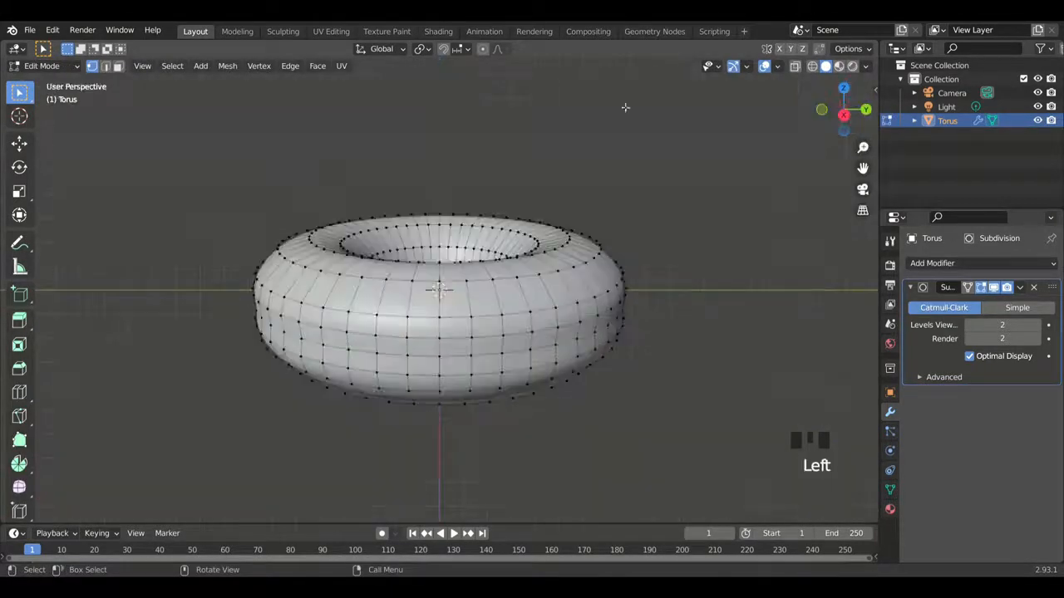
left_click(483, 50)
left_click(554, 261)
key("g")
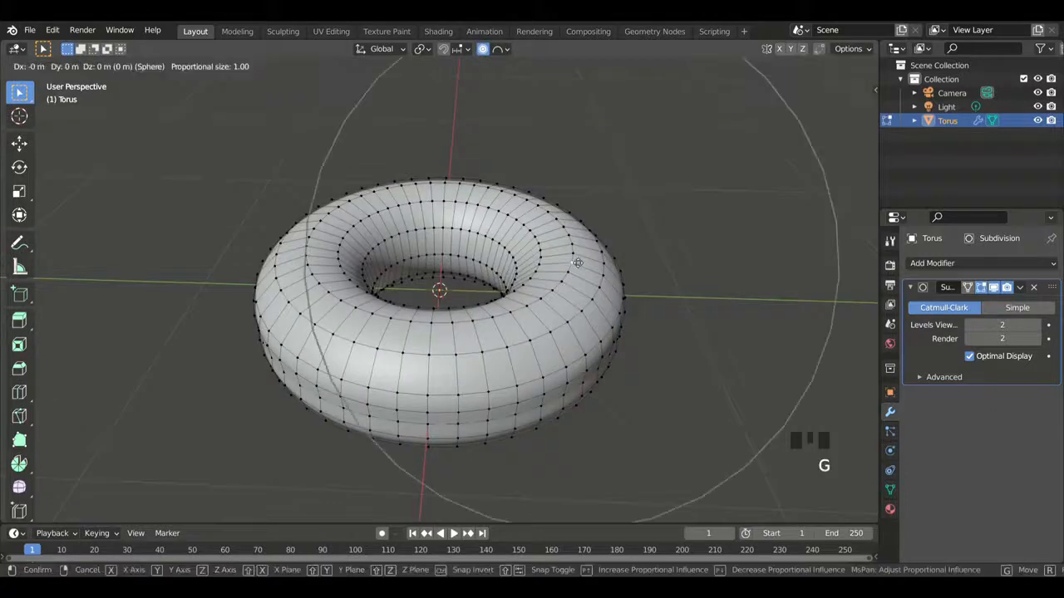
left_click(578, 263)
key("g")
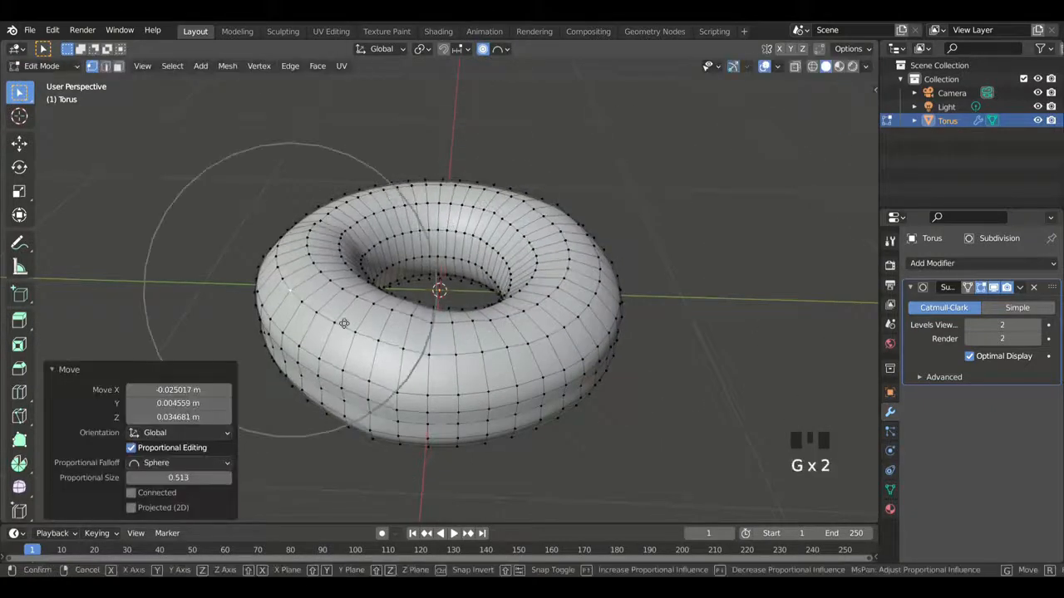
left_click(458, 353)
- Move several vertices on the torus's underside and around its hole with proportional editing for an irregular dough shape
left_click_drag(843, 110, 837, 72)
key("g")
left_click(441, 288)
key("g")
left_click(490, 297)
key("Tab")
key("Tab")
left_click(421, 237)
key("g")
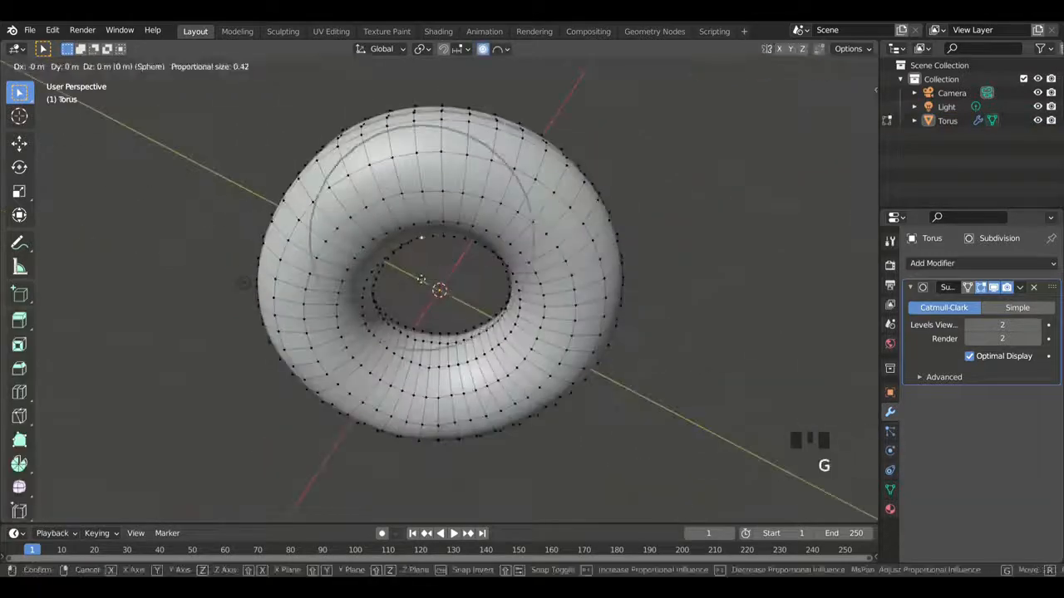
left_click(420, 239)
left_click_drag(843, 110, 841, 118)
key("Tab")
left_click_drag(843, 110, 858, 199)
key("Tab")
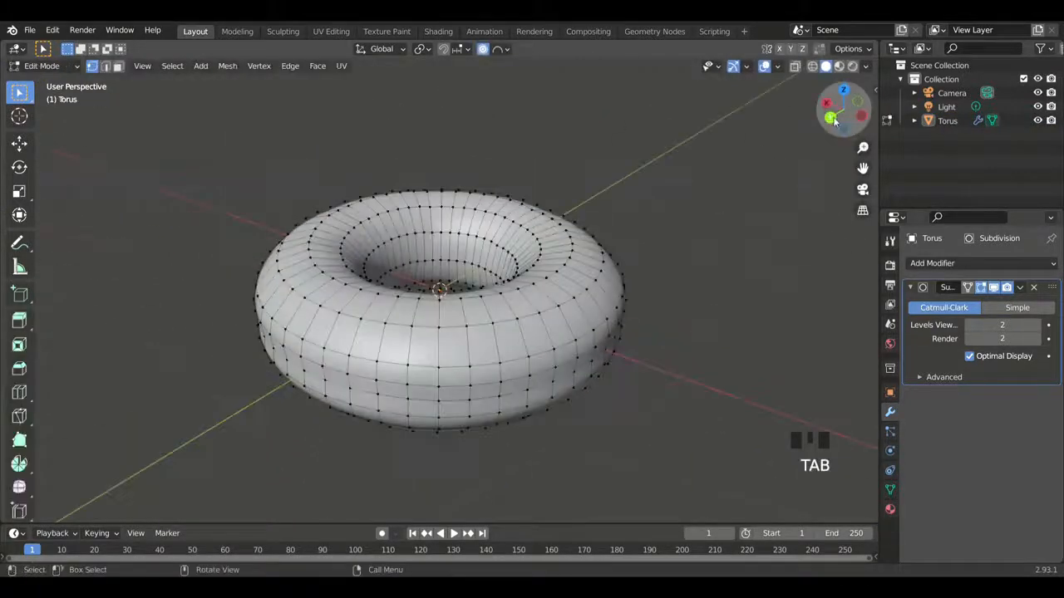
- Select the whole upper half of the torus mesh and turn off proportional editing
left_click(843, 91)
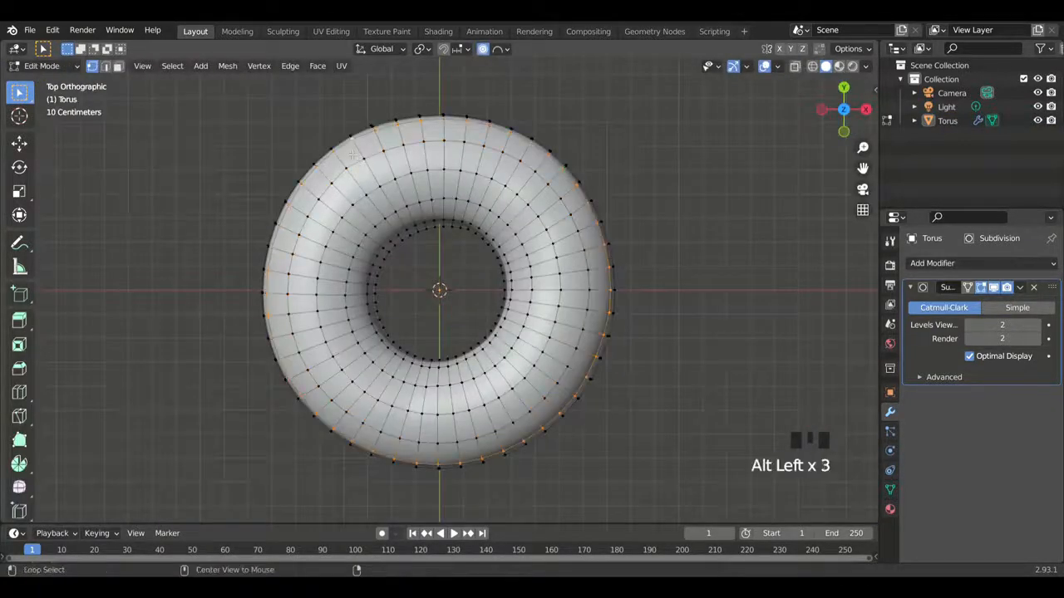
left_click_drag(860, 116, 682, 238)
left_click(673, 244)
key("g")
left_click(689, 207)
key("ctrl+z")
left_click(482, 51)
- Duplicate the selected upper half in place and separate the copy into its own object for the icing
key("g")
left_click(525, 153)
key("ctrl+z")
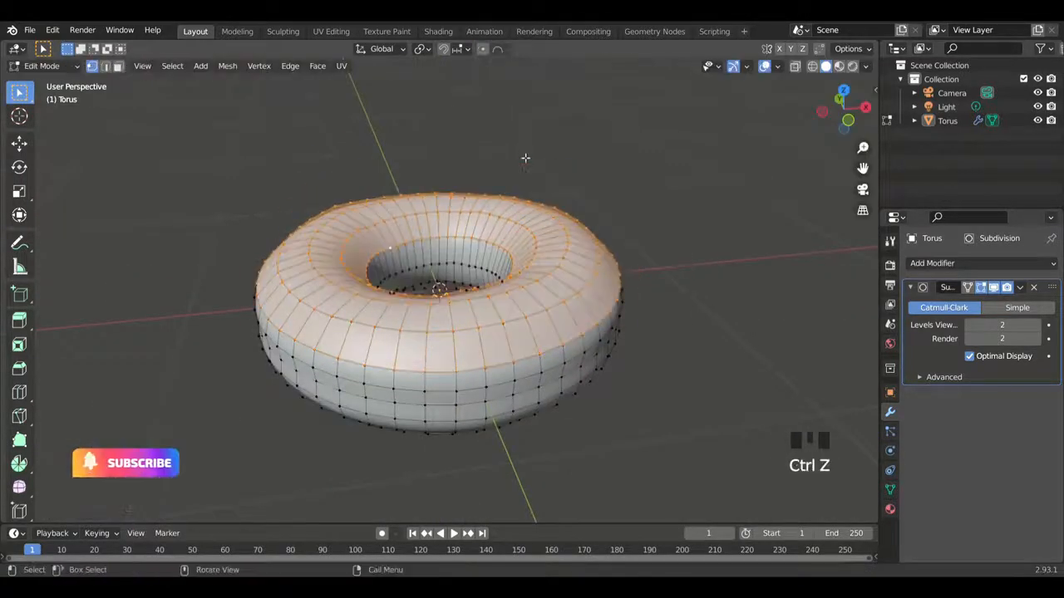
key("p")
left_click(526, 162)
key("Tab")
key("g")
left_click(560, 236)
key("ctrl+z")
left_click(536, 289)
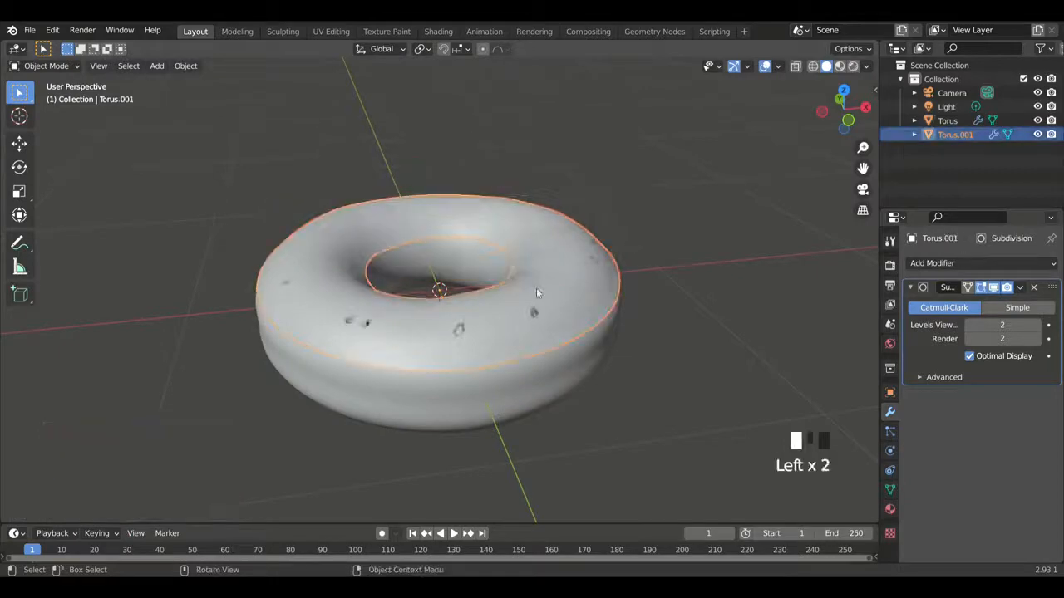
key("s")
left_click(549, 291)
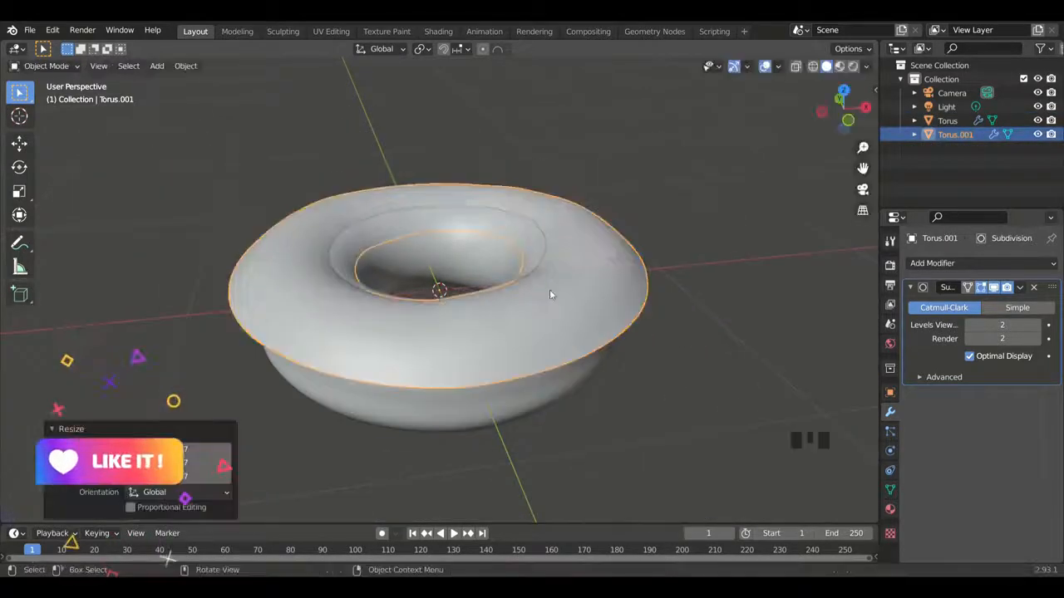
key("ctrl+z")
- Scale the icing object slightly and reposition it vertically along the Z axis over the donut
left_click(844, 92)
left_click_drag(842, 101, 850, 141)
key("s")
left_click(683, 249)
left_click(844, 123)
key("g")
key("z")
left_click(742, 238)
- Add a Solidify modifier to the icing and scale the icing slightly to fit the donut
left_click(932, 264)
left_click(770, 497)
key("s")
left_click(655, 265)
left_click(715, 200)
left_click_drag(842, 107, 824, 73)
left_click(573, 276)
- Set the icing's Solidify modifier to Only Rim with a thickness of 0.03 m
scroll(971, 485, "down", 1)
left_click(970, 480)
key("Tab")
key("Tab")
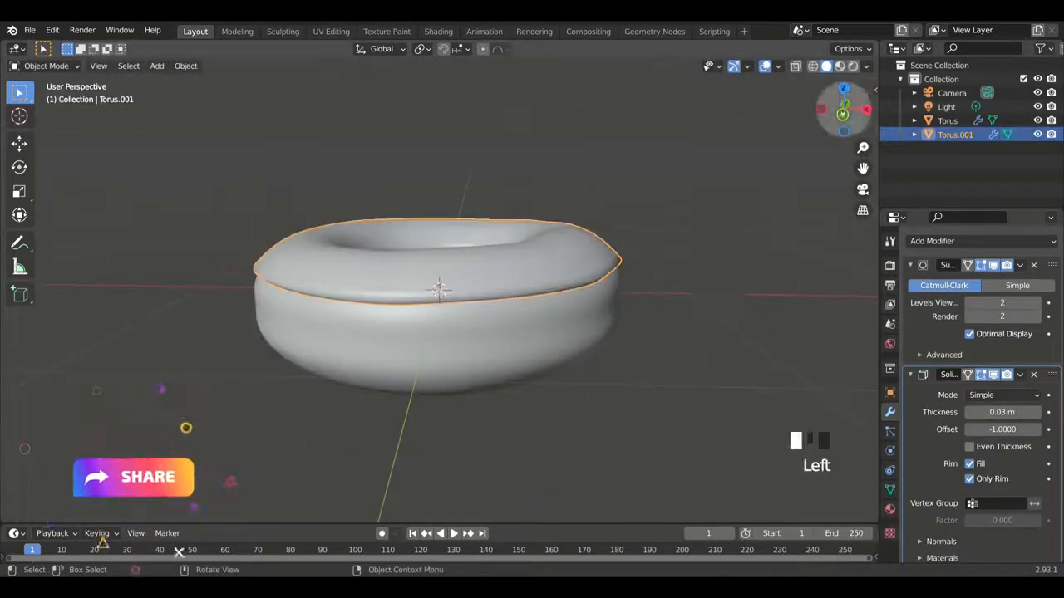
left_click_drag(843, 112, 810, 146)
scroll(791, 301, "down", 3)
scroll(790, 301, "up", 3)
left_click(994, 412)
left_click_drag(843, 112, 843, 68)
- Hide all of the icing's mesh in Edit Mode except its outer lower edge loop
left_click(494, 231)
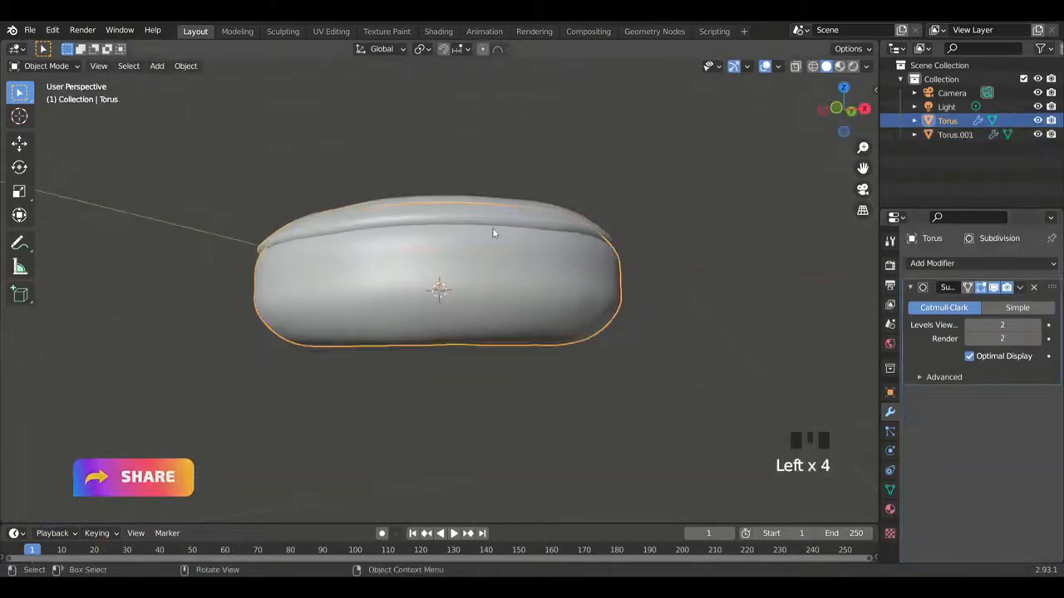
left_click(496, 213)
key("Tab")
left_click_drag(853, 105, 850, 141)
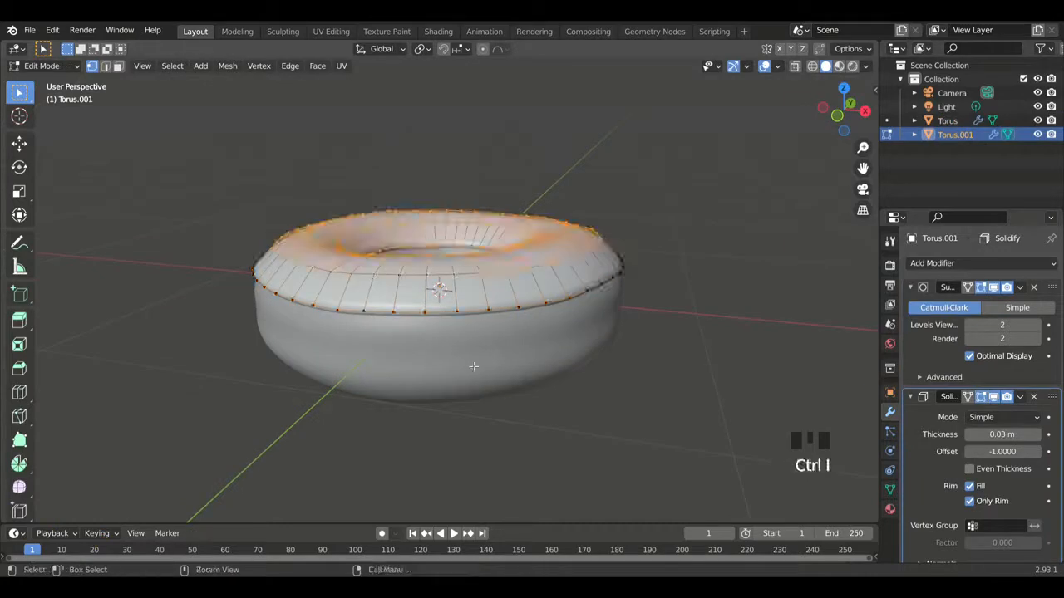
key("h")
key("Left")
key("Left")
key("Left")
key("Left")
- Turn on proportional editing with a different falloff and try extruding part of the icing's edge downward
left_click(483, 49)
left_click(500, 49)
left_click(465, 111)
left_click(437, 290)
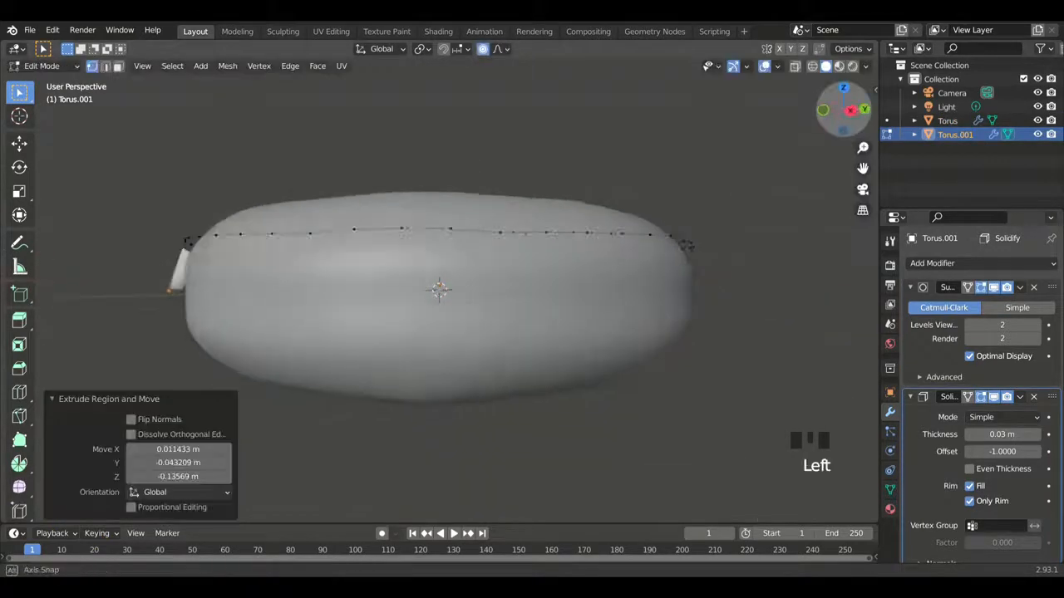
key("ctrl+z")
- Turn on snapping to faces and enable Project Individual Elements
left_click(443, 49)
left_click(457, 49)
left_click(418, 132)
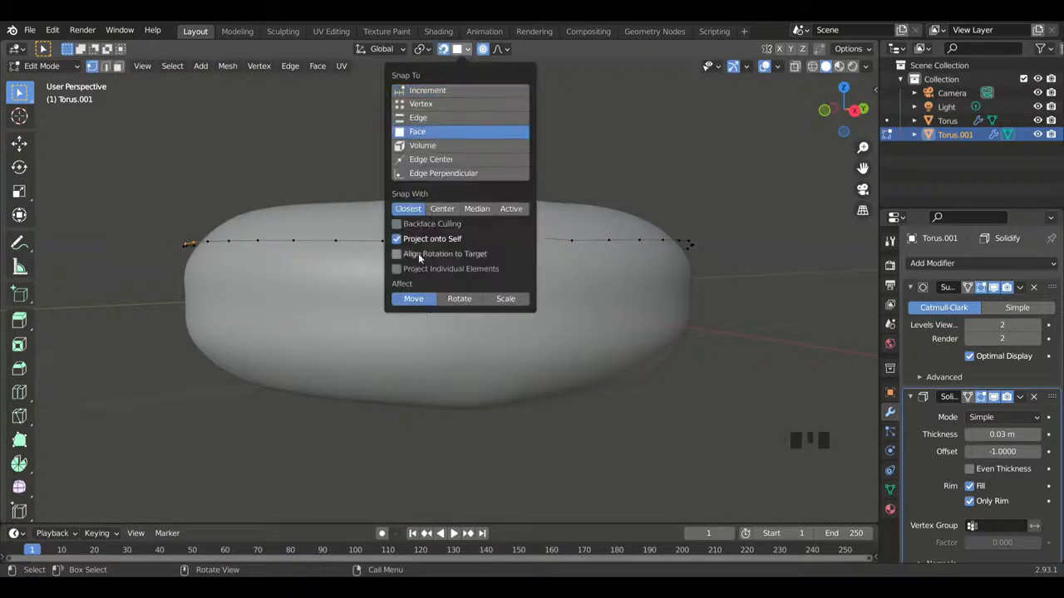
middle_click_drag(497, 279, 566, 310)
left_click(462, 49)
left_click(399, 267)
- Try extruding part of the icing's outer edge down onto the donut with face snapping
key("e")
left_click(507, 273)
key("ctrl+z")
- Disable Project onto Self for snapping and try the edge extrusion again
left_click(462, 49)
left_click(409, 240)
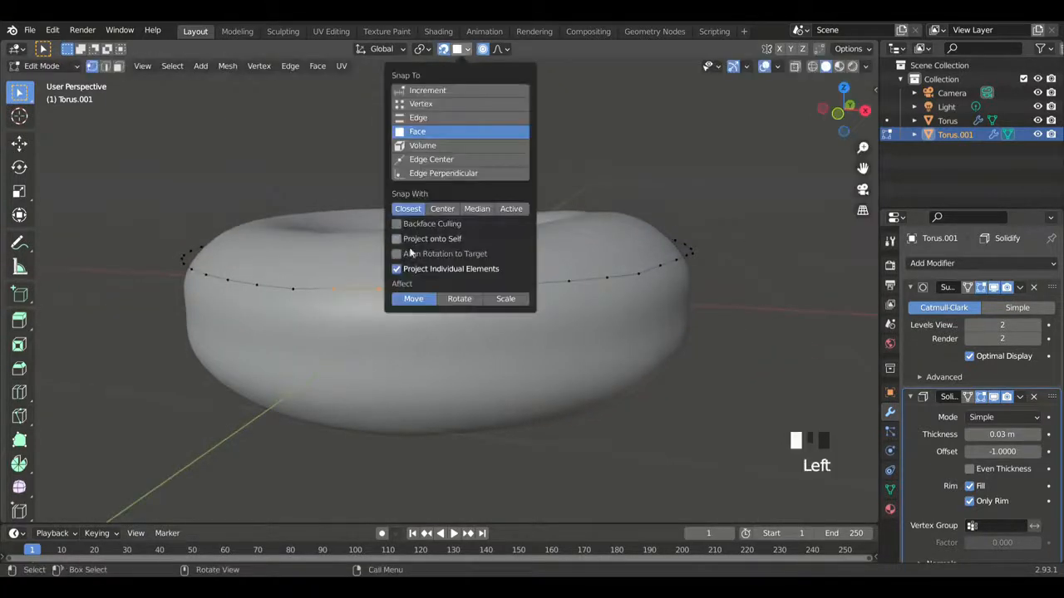
key("e")
left_click(517, 324)
left_click_drag(843, 109, 723, 92)
key("ctrl+z")
- Turn off snapping, extrude the selected edge section downward into a drip, scale its tip and disable proportional editing
left_click(444, 49)
key("e")
left_click(601, 325)
key("s")
left_click(591, 245)
left_click(483, 49)
- Extrude another section of the icing's outer edge downward and lengthen part of it into a stepped drip
left_click_drag(843, 109, 994, 130)
left_click_drag(460, 277, 552, 320)
key("e")
left_click(569, 375)
left_click_drag(594, 270, 626, 291)
left_click(663, 351)
- Extrude two more sections farther around the icing's outer edge downward to extend the drips
left_click_drag(843, 109, 939, 124)
left_click_drag(439, 330, 561, 377)
left_click(542, 374)
left_click_drag(844, 108, 819, 83)
left_click_drag(401, 224, 499, 257)
key("e")
left_click(499, 282)
- Extrude the next section of the icing's edge downward and scale the tip of that drip
left_click_drag(844, 109, 910, 110)
left_click_drag(399, 248, 485, 291)
key("e")
left_click(487, 325)
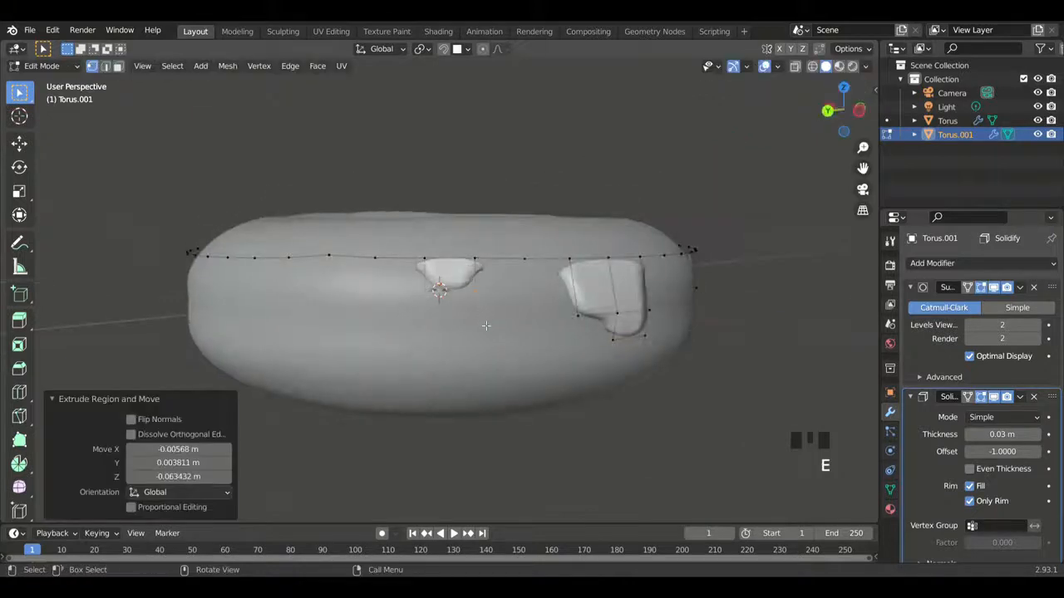
key("s")
left_click(468, 306)
- Extrude two separate sections on the next side of the icing into drips and scale the second drip's tip
left_click_drag(844, 109, 914, 111)
left_click_drag(453, 248, 542, 291)
key("e")
left_click(560, 360)
left_click_drag(266, 240, 357, 289)
key("e")
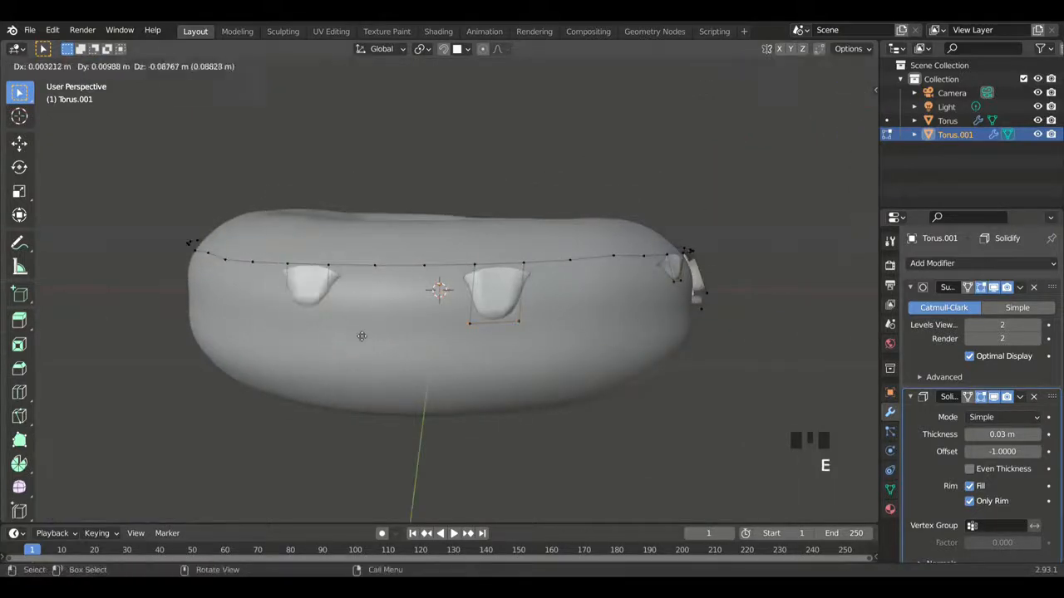
left_click(358, 367)
key("s")
left_click(332, 356)
- Extrude one section of the icing's edge on the following side downward into a long drip
left_click_drag(843, 108, 947, 100)
left_click_drag(436, 210, 539, 251)
left_click(545, 316)
- Try extruding and moving a neighbouring section of the icing's outer edge
left_click_drag(236, 212, 329, 255)
key("e")
left_click(322, 259)
key("ctrl+z")
left_click_drag(844, 109, 906, 140)
key("g")
key("ctrl+z")
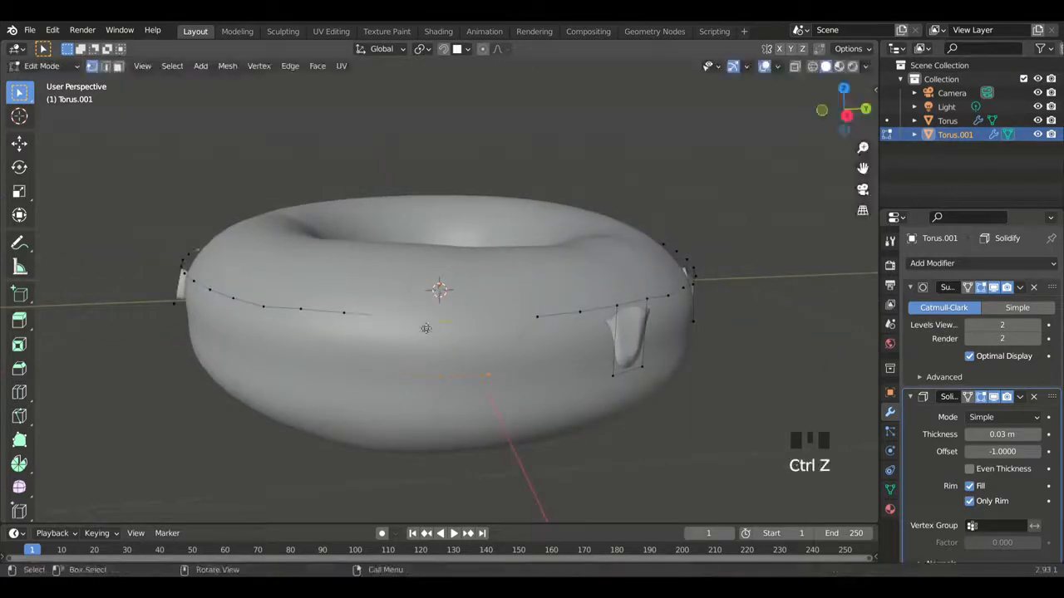
- Extrude a section of the icing's outer edge into a drip, scale its tip, and extrude a shorter drip beside it
left_click_drag(854, 116, 910, 109)
left_click_drag(350, 288, 417, 311)
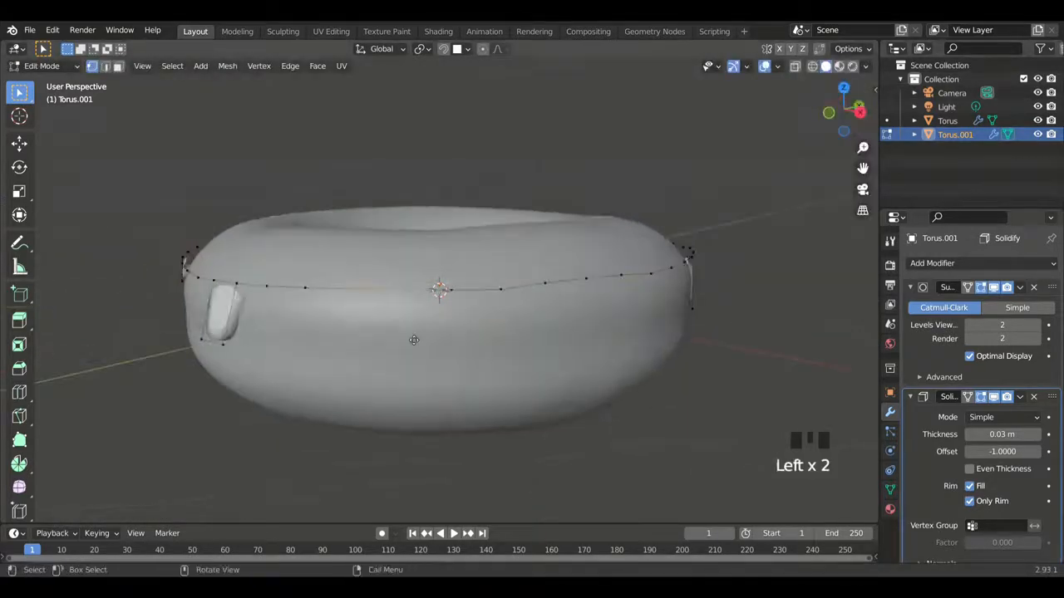
left_click(413, 399)
key("s")
left_click(387, 385)
left_click_drag(256, 275, 323, 321)
key("e")
left_click(325, 347)
- Extrude two more separate sections of the icing's outer edge into drips and scale the first drip's tip
left_click_drag(488, 273, 573, 320)
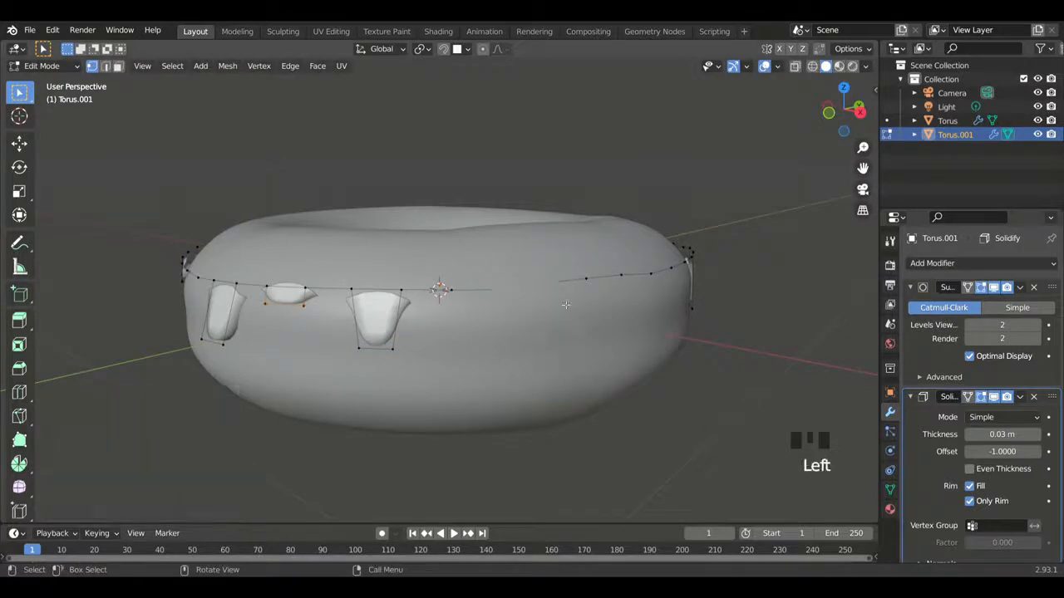
key("e")
left_click_drag(849, 112, 790, 127)
key("g")
left_click(542, 371)
key("s")
left_click(497, 367)
left_click_drag(505, 287, 583, 325)
key("e")
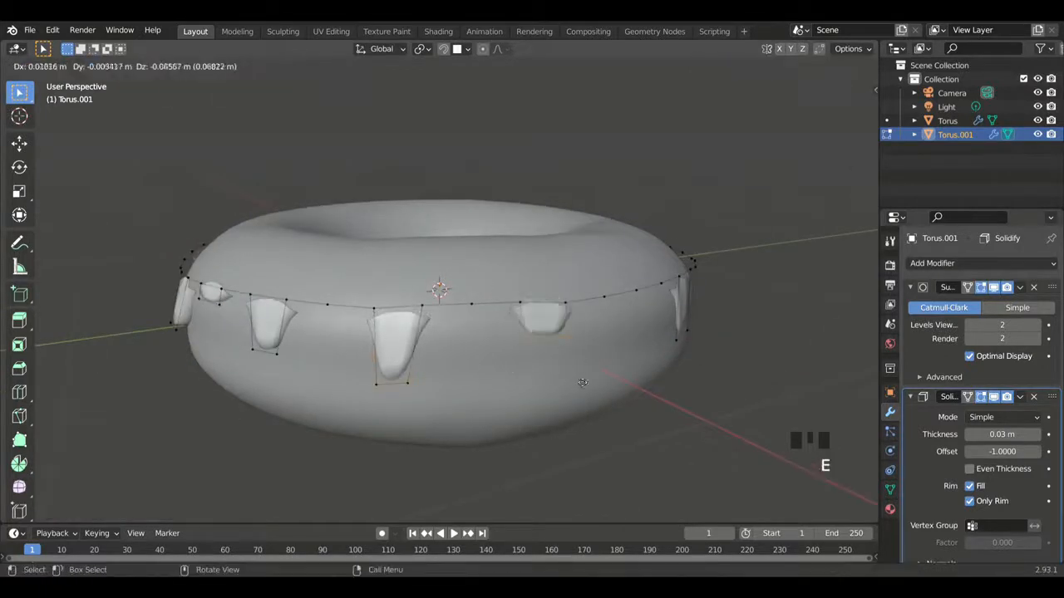
left_click(577, 406)
left_click_drag(854, 116, 827, 118)
left_click_drag(462, 270, 536, 314)
key("e")
left_click(724, 357)
mouse_move(852, 115)
left_mouse_down()
mouse_move(821, 123)
mouse_move(861, 117)
left_mouse_up()
key("ctrl+z")
- Extrude a wider section of the icing's outer edge downward and check its shape in Object Mode
left_click_drag(557, 292, 476, 262)
left_click(561, 356)
key("Tab")
mouse_move(846, 104)
left_mouse_down()
mouse_move(833, 114)
mouse_move(873, 125)
mouse_move(902, 95)
mouse_move(854, 104)
left_mouse_up()
key("Tab")
- Move the lower vertices of the wide drip along Z and reposition them against the donut's side
left_click_drag(476, 373, 566, 428)
key("g")
key("z")
left_click(570, 418)
left_click(824, 112)
key("g")
left_click(703, 300)
- Examine the wide drip in Object and Edit Mode, with and without X-Ray
left_click_drag(852, 104, 787, 135)
left_click_drag(456, 352, 568, 411)
left_click_drag(856, 95, 800, 80)
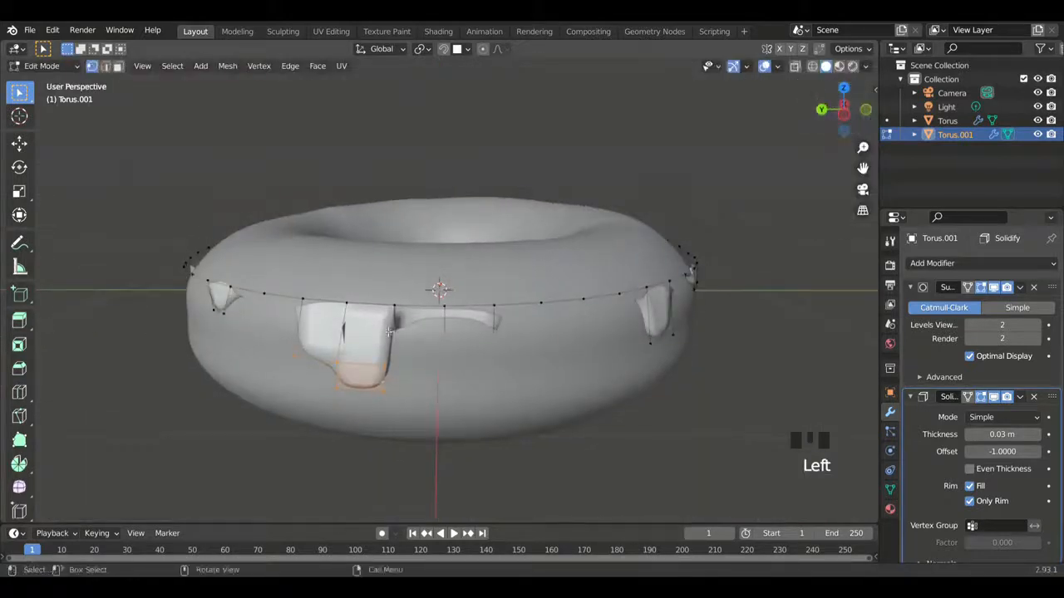
key("Tab")
key("Tab")
key("Tab")
key("Tab")
key("Tab")
left_click(795, 65)
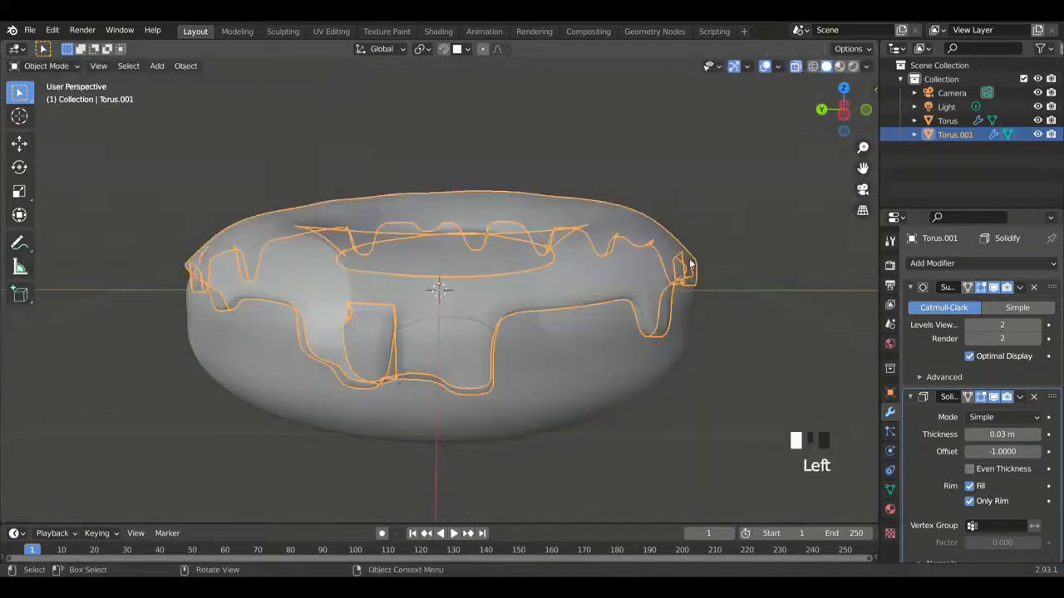
key("Tab")
left_click(794, 66)
mouse_move(848, 104)
left_mouse_down()
mouse_move(868, 86)
mouse_move(870, 148)
mouse_move(811, 113)
mouse_move(849, 125)
left_mouse_up()
key("Tab")
- Reveal the hidden geometry of the icing mesh and open the icing in the Sculpting workspace
right_click(709, 177)
left_click(709, 174)
key("Tab")
key("Tab")
left_click(283, 31)
left_click(195, 31)
key("Tab")
key("alt+h")
key("Tab")
left_click(283, 31)
mouse_move(848, 104)
left_mouse_down()
mouse_move(850, 138)
mouse_move(844, 97)
mouse_move(773, 70)
left_mouse_up()
left_click(588, 406)
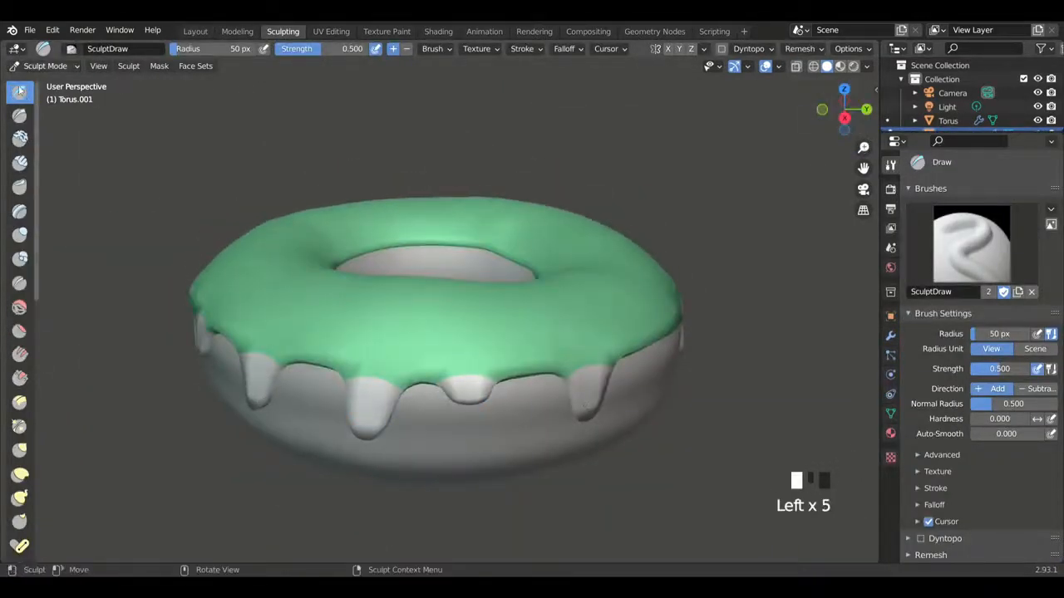
- Isolate the icing's inner edge loop in Edit Mode by inverting the selection and hiding the rest of the mesh
left_click_drag(847, 105, 847, 150)
key("Tab")
left_click(461, 323)
left_click_drag(824, 107, 808, 136)
key("ctrl+i")
key("h")
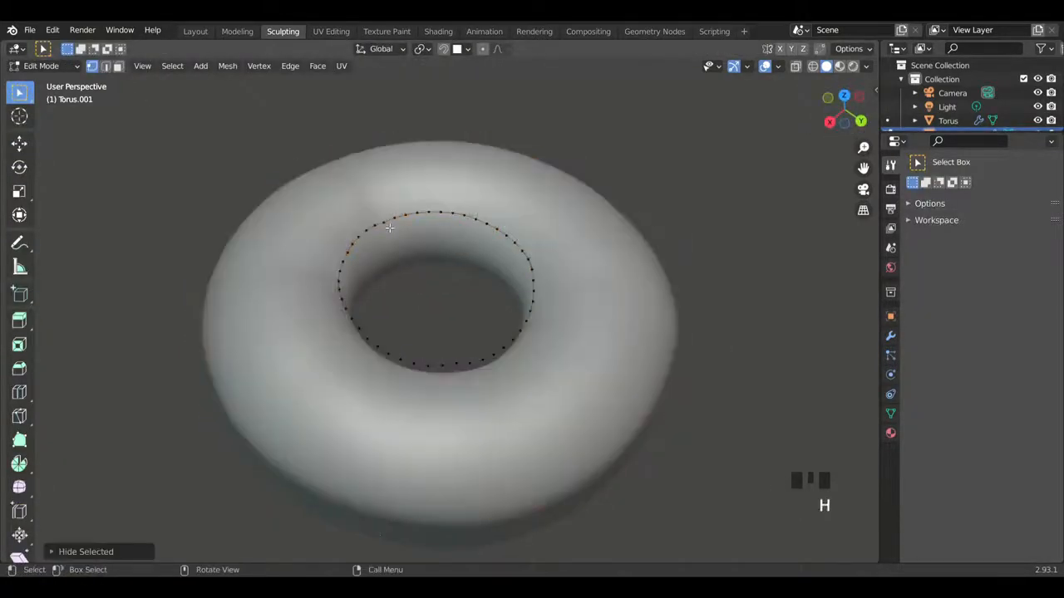
- Turn on proportional editing and extrude two sections of the icing's inner edge into drips, scaling the second tip
left_click(483, 50)
left_click_drag(863, 148, 840, 79)
key("e")
left_click(530, 299)
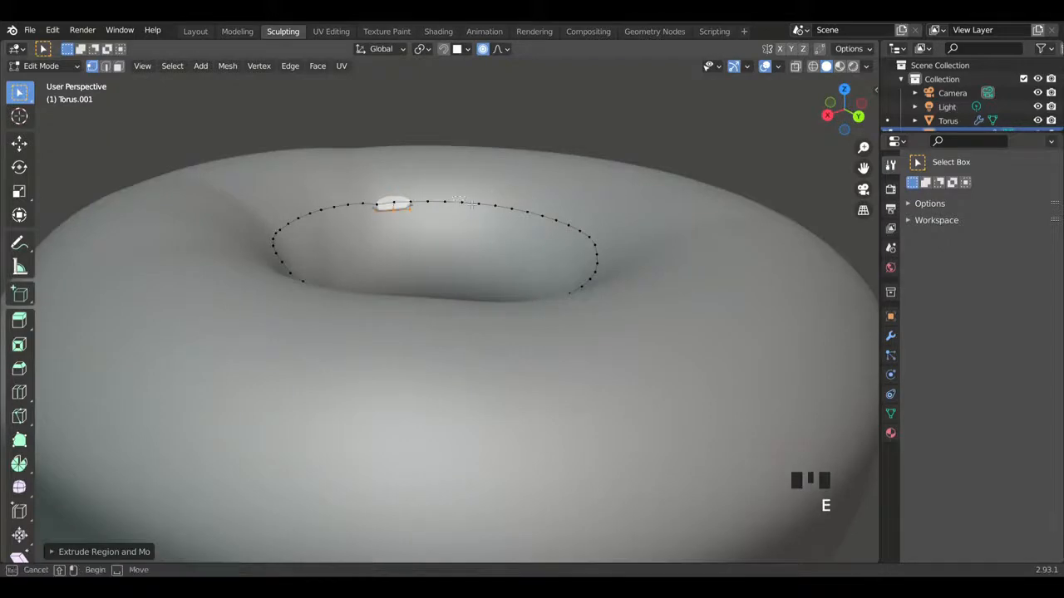
left_click_drag(454, 190, 503, 219)
key("e")
key("s")
key("ctrl+z")
key("s")
left_click(526, 245)
- Extrude the drip on the icing's inner edge further, scale its tip and move it along Z
middle_click_drag(731, 106, 411, 276)
key("e")
key("s")
left_click(416, 257)
key("g")
key("z")
left_click(413, 267)
- Extrude further separate sections around the icing's inner edge into drips inside the donut hole
left_click_drag(844, 109, 769, 108)
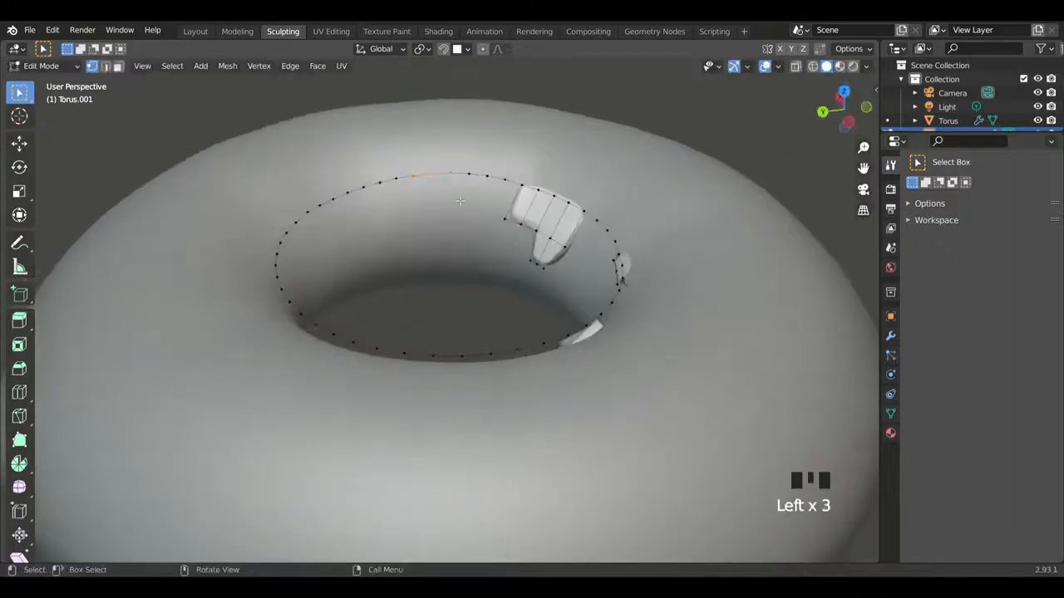
left_click(460, 250)
left_click_drag(333, 233, 288, 200)
middle_click_drag(720, 212, 577, 204)
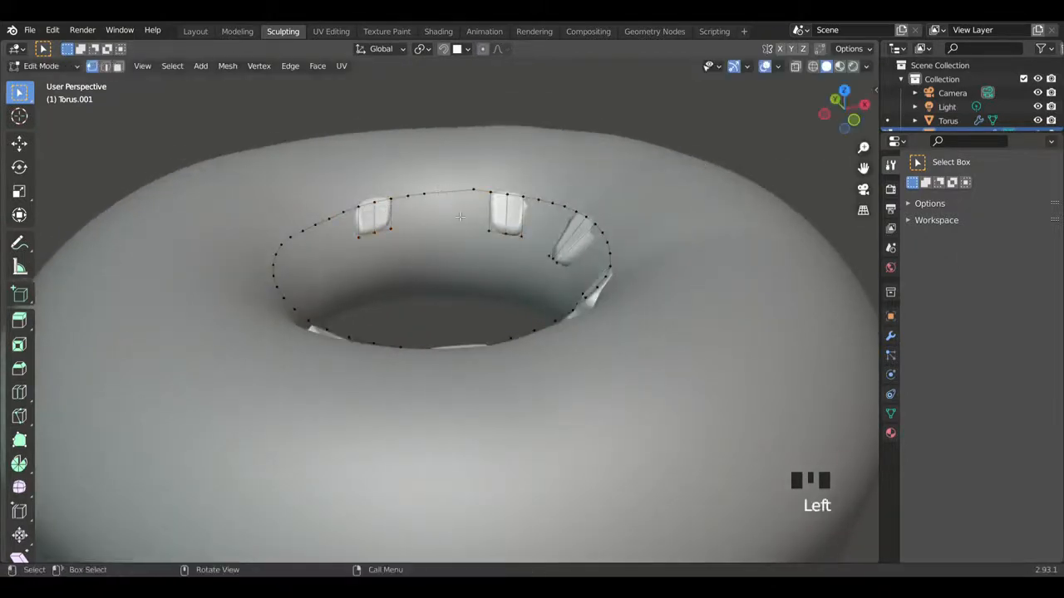
left_click_drag(865, 131, 748, 123)
left_click_drag(447, 171, 493, 239)
left_click(555, 273)
- Extrude another section of the inner edge downward and scale the tip of that drip
left_click_drag(358, 179, 409, 212)
key("e")
left_click(415, 258)
key("s")
left_click(407, 250)
- Return to the Layout workspace and inspect the whole dripping icing in Object Mode
key("Tab")
mouse_move(844, 108)
left_mouse_down()
mouse_move(863, 146)
mouse_move(862, 200)
left_mouse_up()
key("Tab")
left_click(194, 32)
key("grave")
left_click(92, 111)
key("Tab")
mouse_move(844, 109)
left_mouse_down()
mouse_move(864, 163)
mouse_move(835, 125)
mouse_move(848, 117)
left_mouse_up()
key("Tab")
left_click_drag(863, 147, 863, 196)
left_click_drag(844, 112, 848, 137)
- Give the icing a new material named icing and set its base color to pink
left_click(890, 509)
left_click(966, 322)
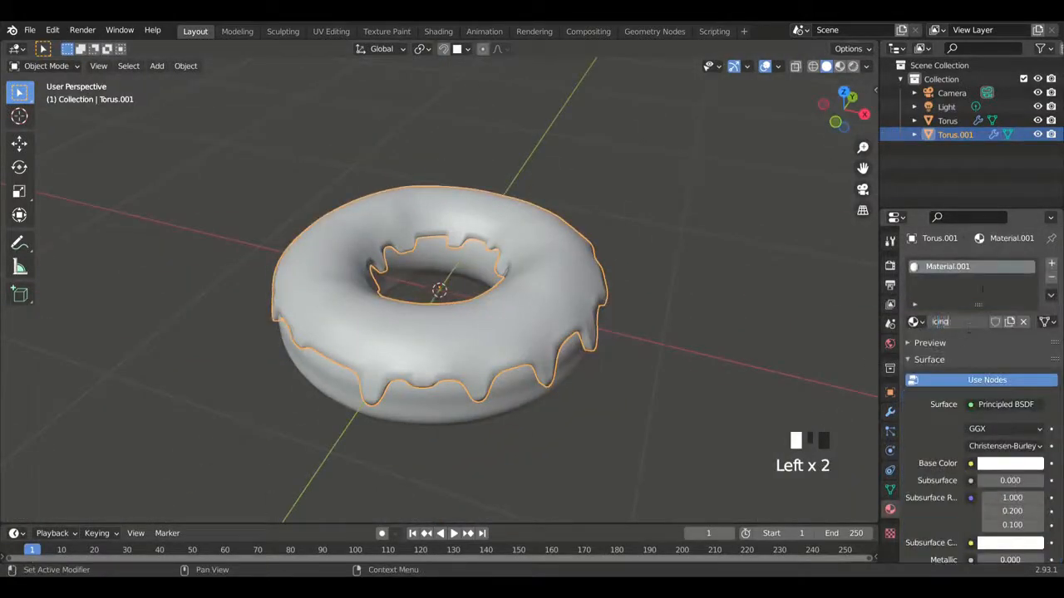
left_click(994, 463)
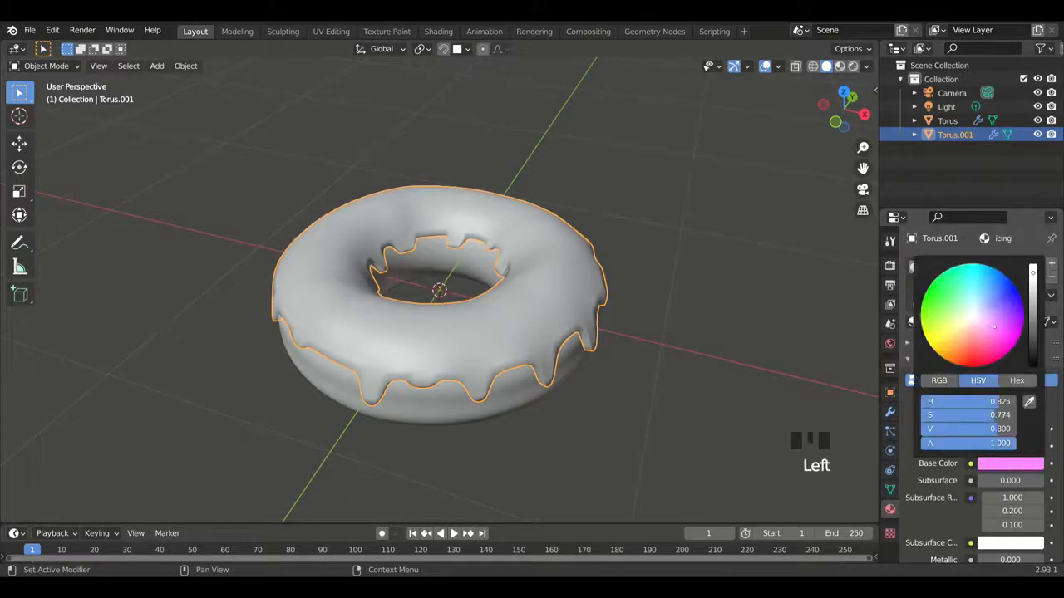
left_click_drag(989, 325, 991, 326)
- Switch to rendered shading and set the icing's specular to about 0.607 and roughness to about 0.31, and raise its sheen
left_click(852, 66)
scroll(1003, 494, "down", 4)
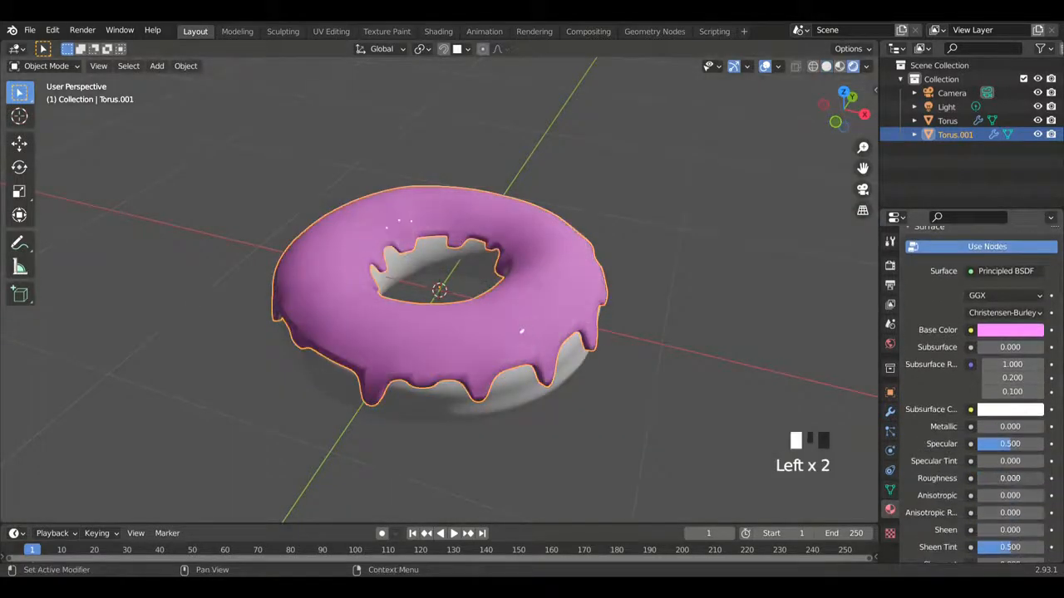
scroll(1004, 446, "down", 4)
left_click_drag(981, 443, 996, 443)
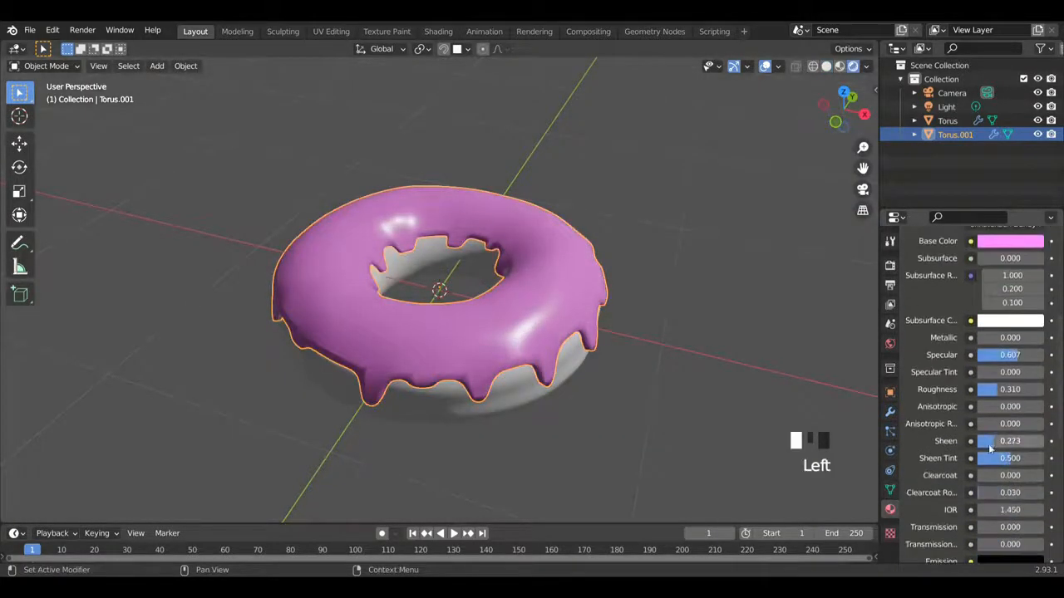
scroll(990, 453, "down", 3)
scroll(991, 432, "down", 3)
- Select the base donut and add an Image Texture node connected to its material's Base Color in the Shading workspace
middle_click_drag(565, 363, 505, 345)
left_click(507, 346)
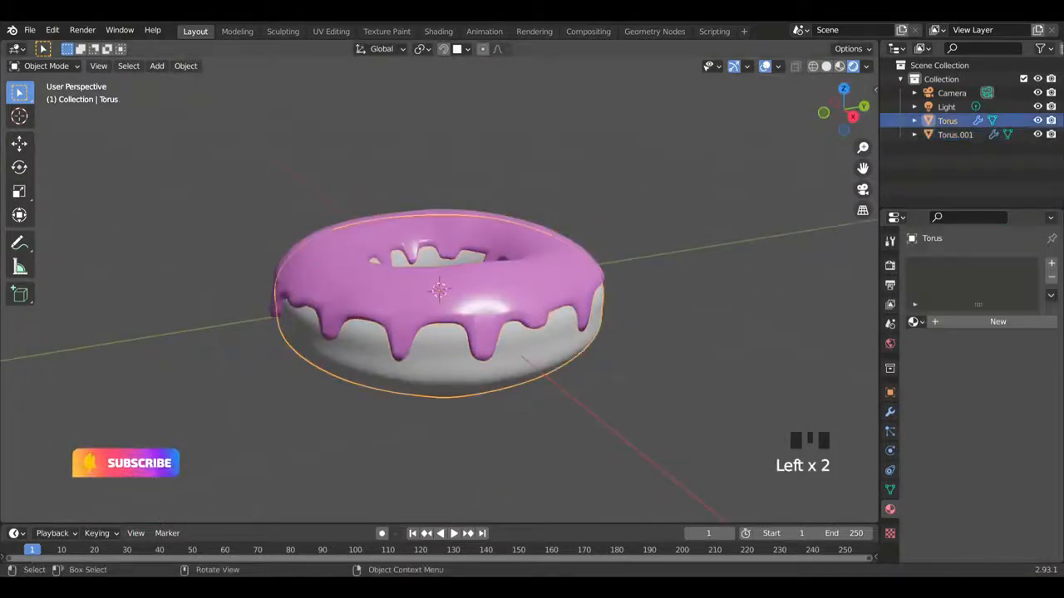
left_click(438, 31)
key("shift+a")
left_click(298, 380)
type("col")
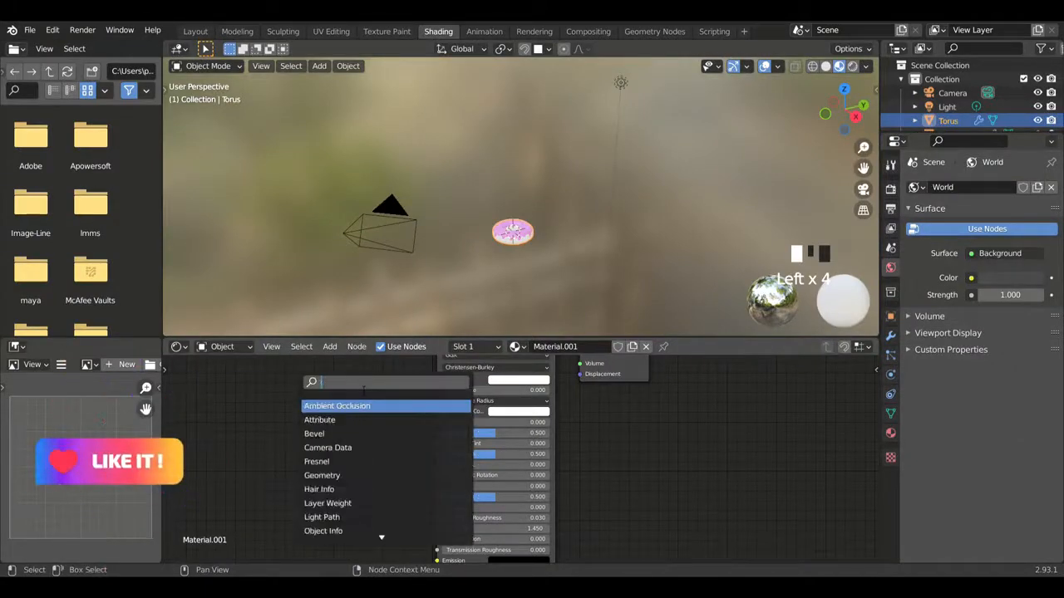
key("Return")
left_click(305, 378)
left_click_drag(357, 384, 438, 380)
- Create a new 1024 px image named donout for the Image Texture node
left_click(288, 409)
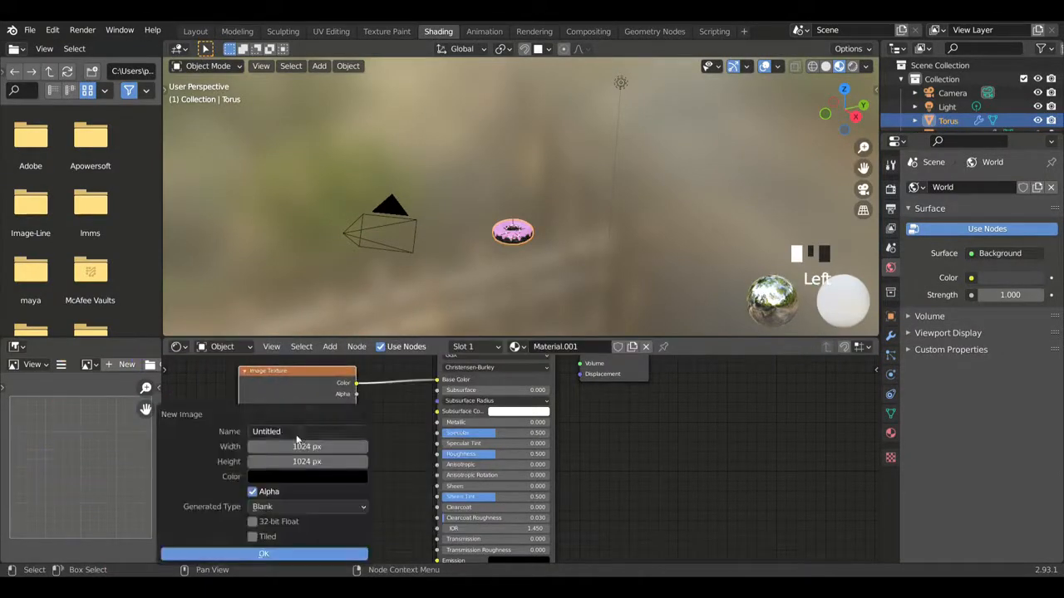
type("donout")
key("Return")
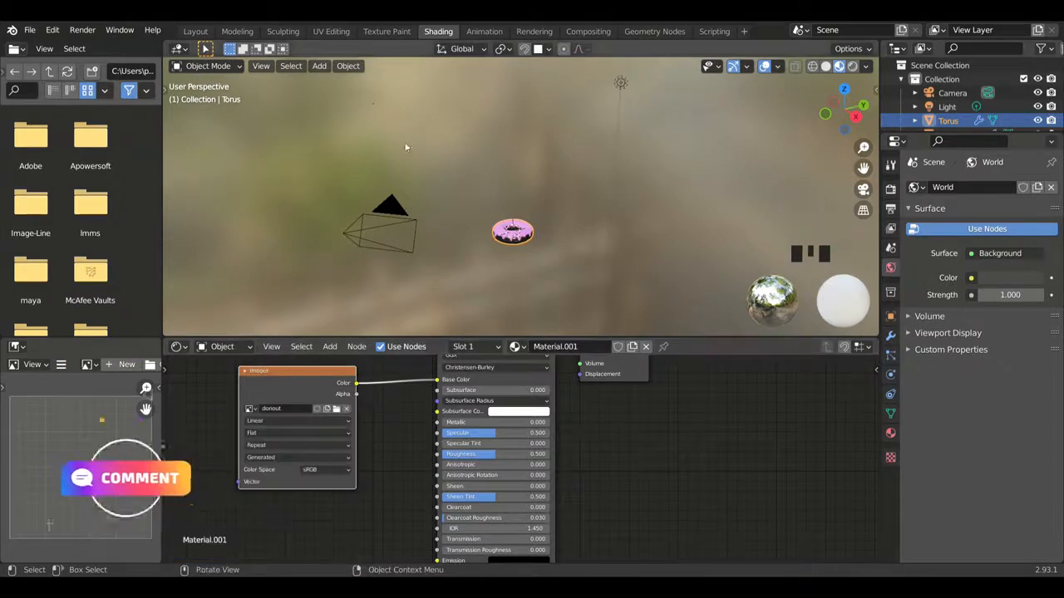
- Open the Texture Paint workspace and paint white test strokes on the donout image
left_click(236, 31)
left_click(387, 31)
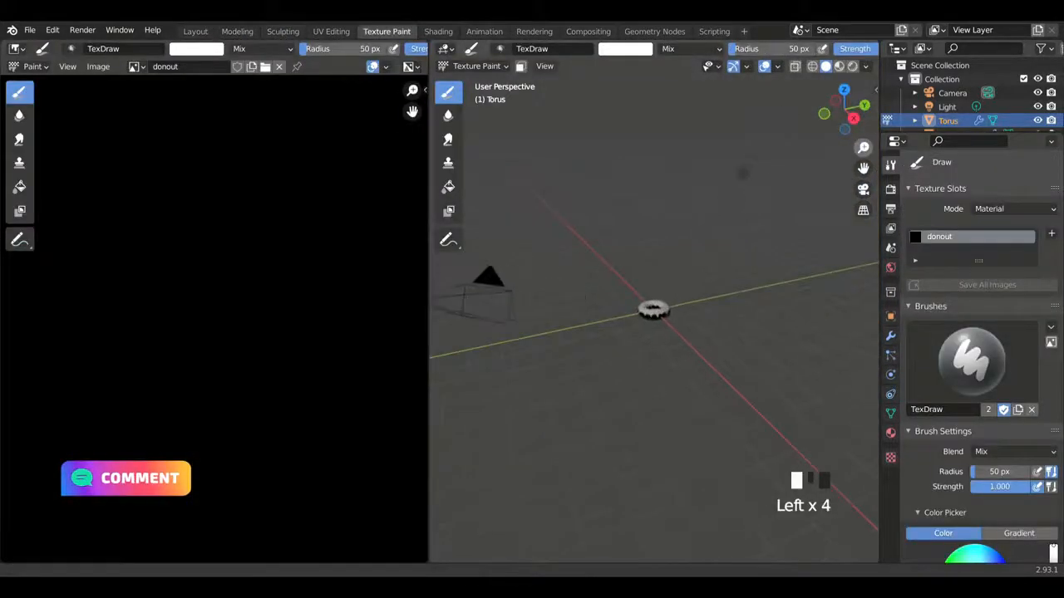
left_click_drag(185, 230, 225, 280)
left_click_drag(238, 237, 281, 344)
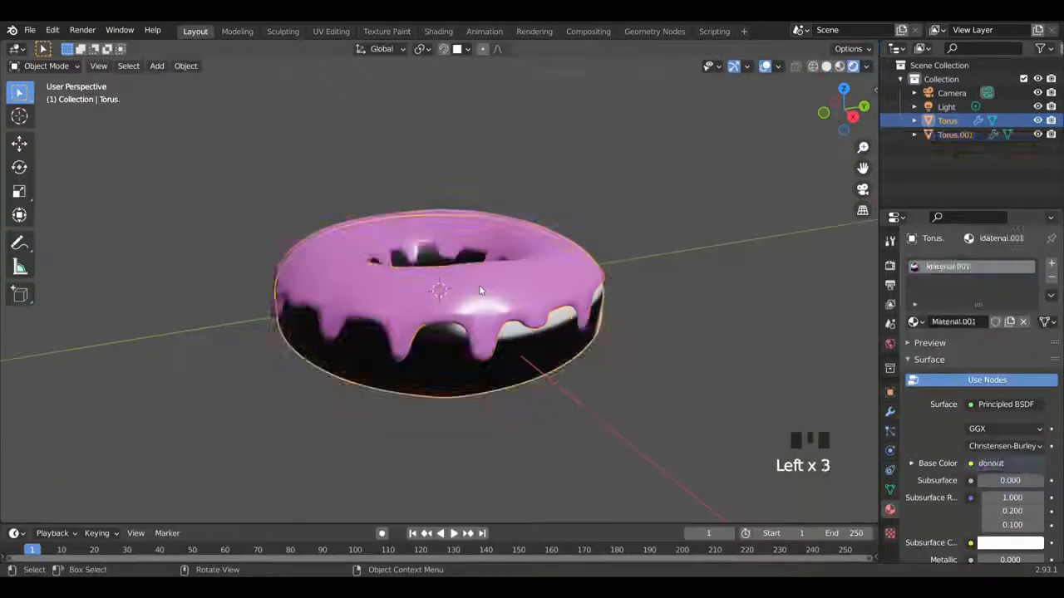
- Hide the icing object and undo the last brush strokes on the donout image
key("h")
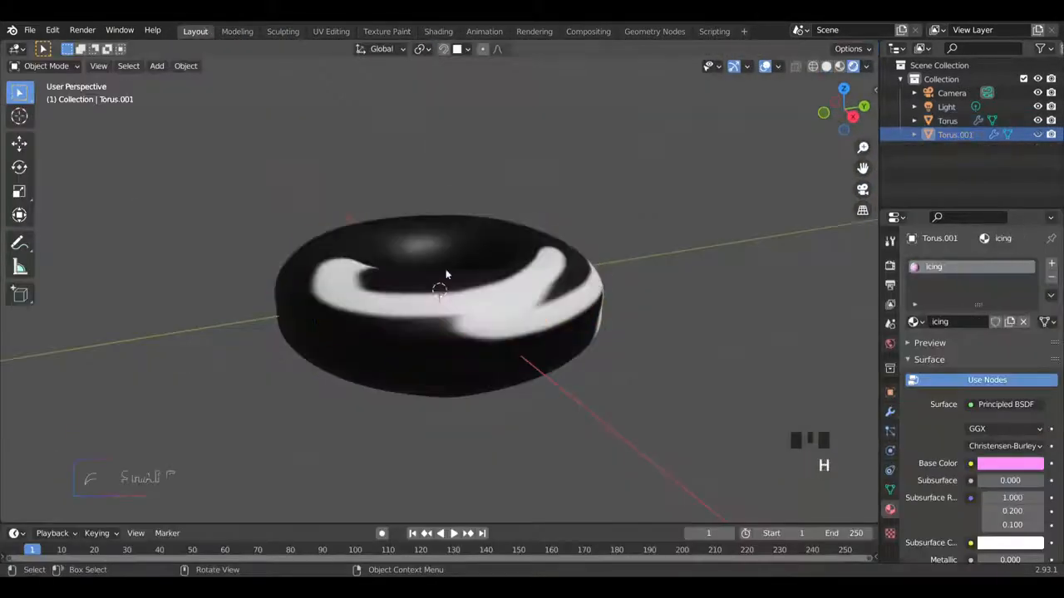
left_click(387, 31)
key("ctrl+z")
key("ctrl+z")
- Show the image editor's brush settings, cover the donout image in orange and enlarge the 3D viewport around the donut
left_click(68, 66)
left_click(19, 139)
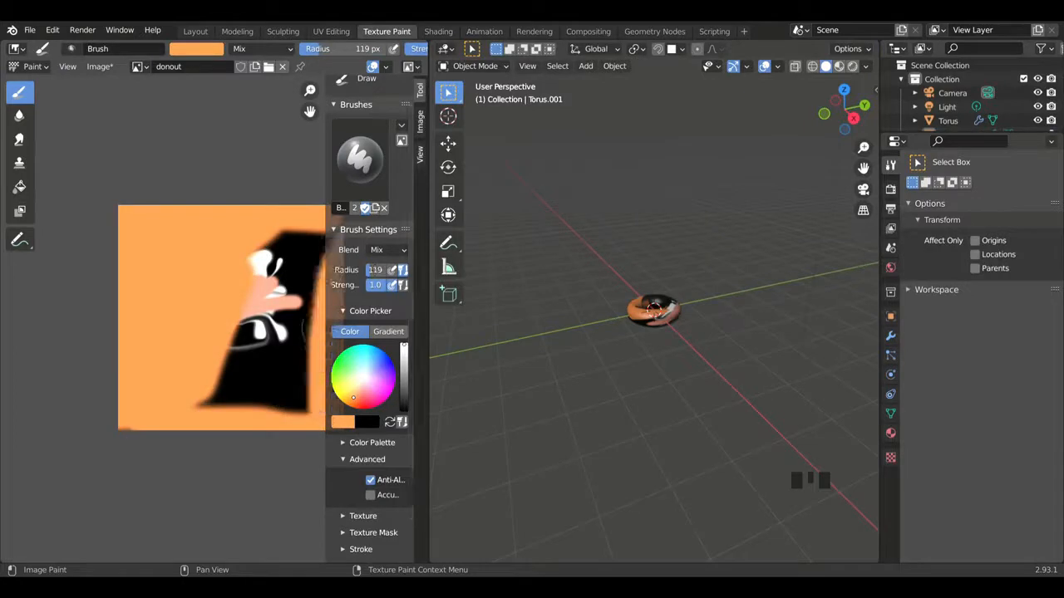
left_click_drag(429, 361, 185, 360)
scroll(570, 350, "up", 6)
mouse_move(846, 109)
left_mouse_down()
mouse_move(849, 162)
mouse_move(845, 101)
left_mouse_up()
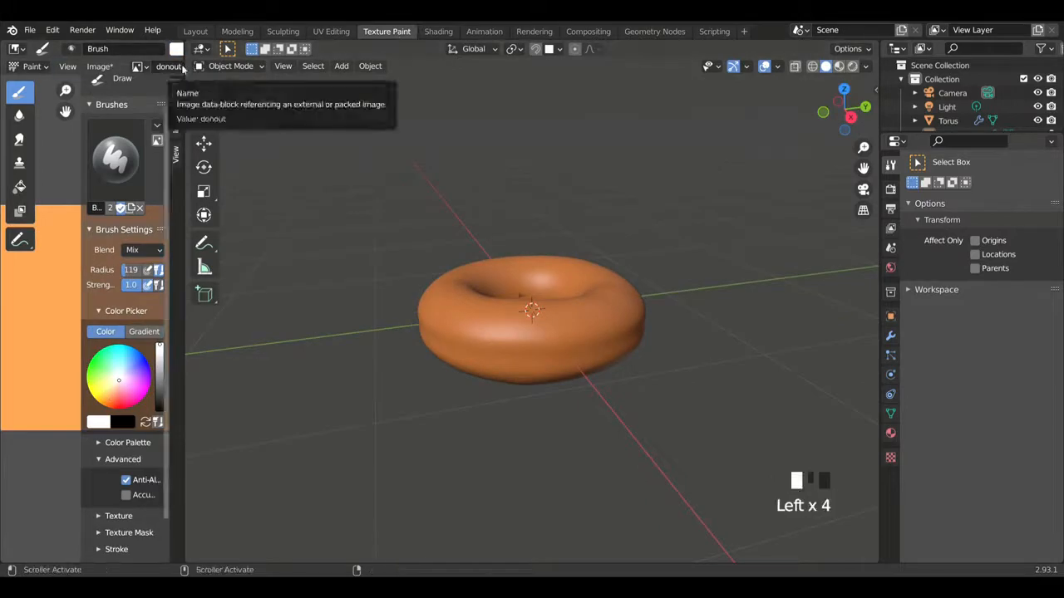
- Set the image brush to a 116 px radius and about 0.3 strength, and view the donut from the right
left_click_drag(184, 166, 446, 166)
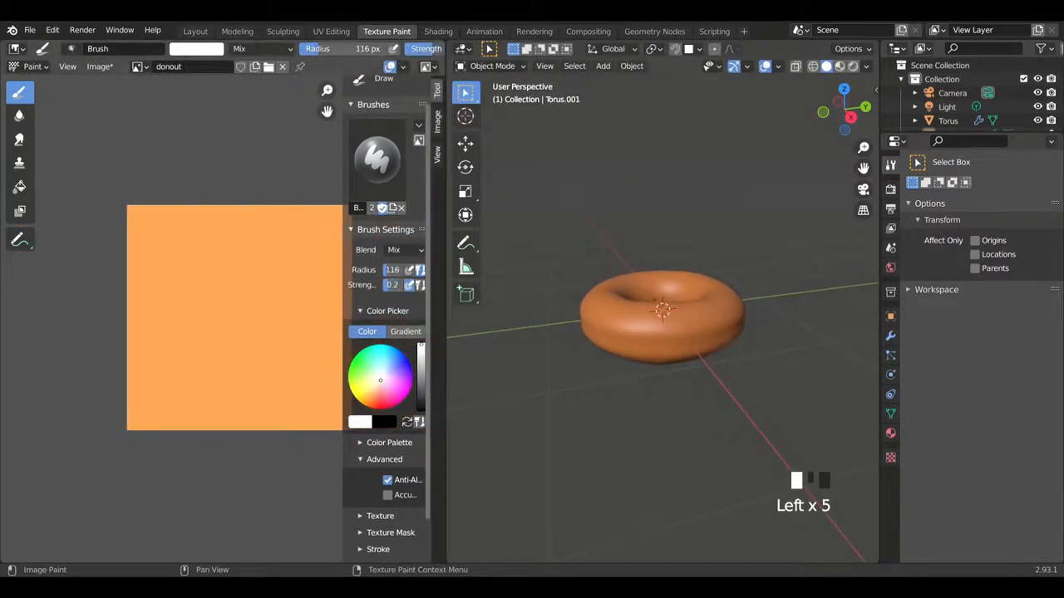
left_click_drag(452, 267, 201, 267)
left_click(850, 117)
scroll(748, 328, "up", 4)
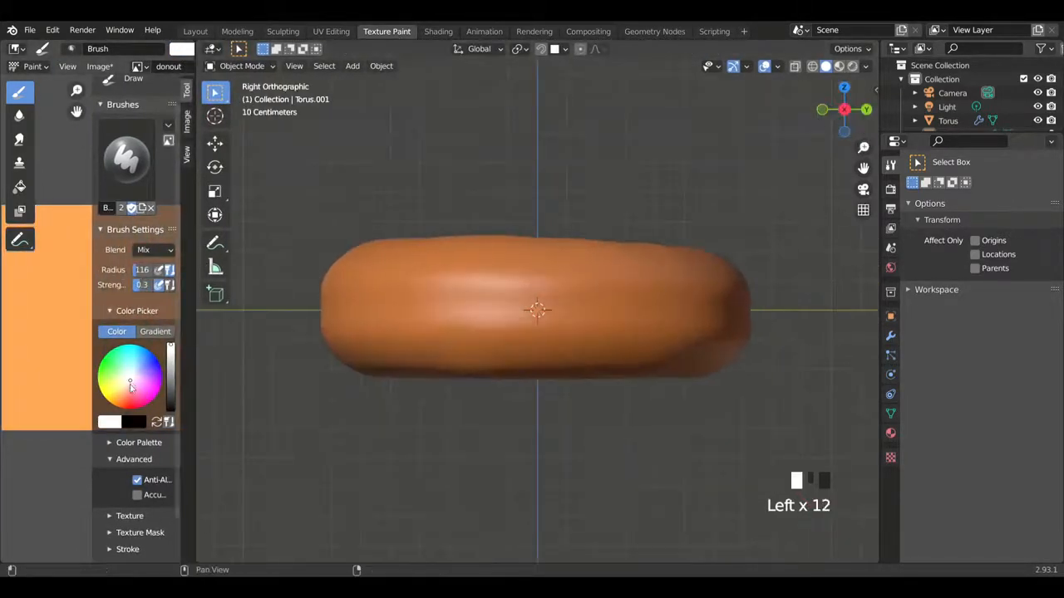
- Enter Texture Paint mode on the base donut and set the brush radius to 100 px
left_click(387, 32)
left_click(331, 31)
left_click(385, 33)
scroll(573, 374, "up", 2)
left_click_drag(507, 48, 510, 48)
- Paint a translucent white band along the middle of the donut's right side at 0.433 strength
left_click_drag(773, 315, 655, 183)
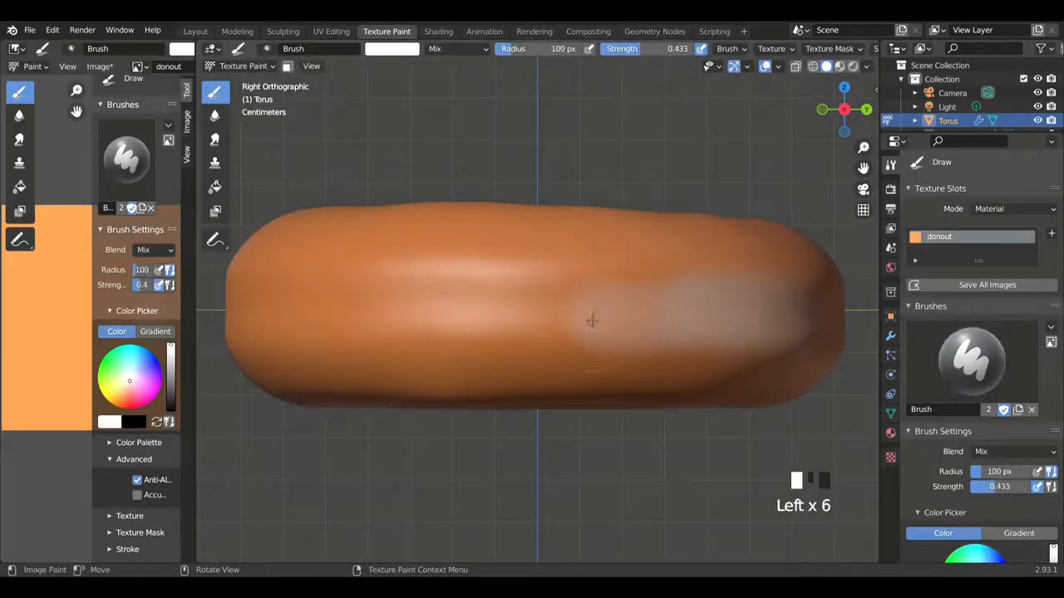
left_click_drag(618, 325, 252, 311)
scroll(977, 529, "down", 2)
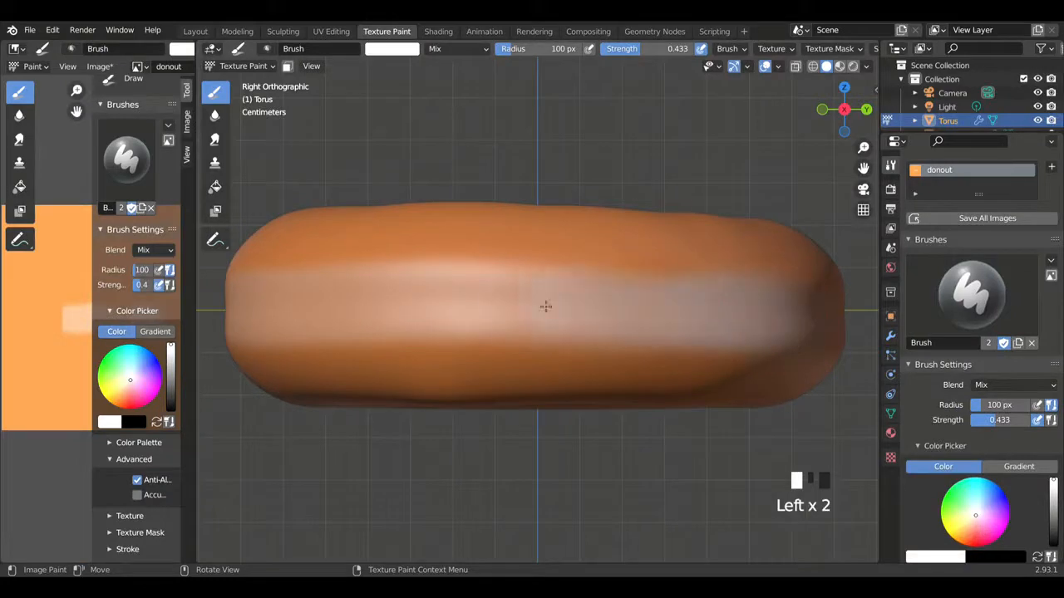
left_click_drag(576, 306, 249, 310)
- Continue the translucent white band around the middle of the donut's back, left and front sides
key("Left")
key("Left")
key("Left")
left_click_drag(416, 314, 699, 326)
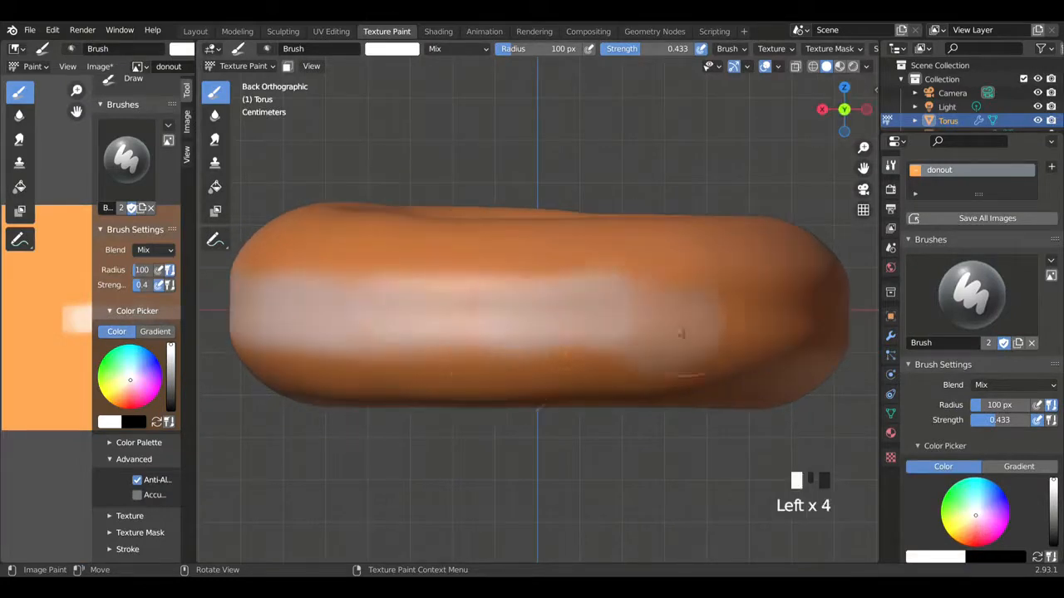
left_click(866, 108)
mouse_move(270, 307)
left_mouse_down()
mouse_move(549, 323)
mouse_move(786, 314)
left_mouse_up()
left_click_drag(753, 306, 469, 304)
left_click(865, 109)
mouse_move(557, 304)
left_mouse_down()
mouse_move(648, 308)
mouse_move(619, 323)
left_mouse_up()
left_click_drag(863, 147, 863, 195)
left_click_drag(845, 109, 836, 148)
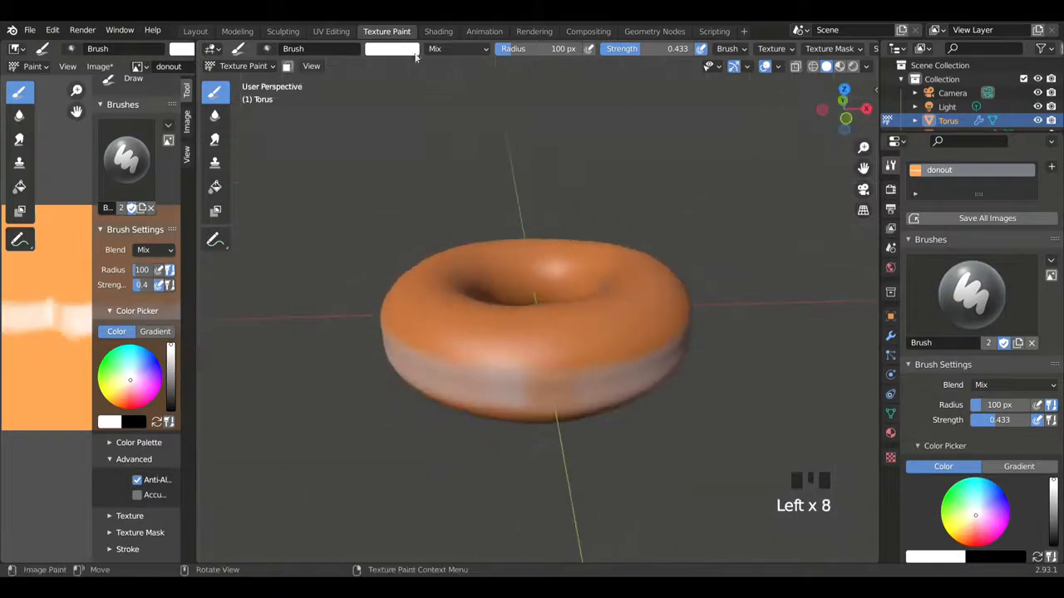
- Inspect the painted base donut in the Layout workspace with the icing hidden, and bring the icing back
left_click(196, 31)
key("alt+h")
left_click_drag(845, 109, 860, 88)
key("h")
key("alt+h")
left_click(535, 291)
key("h")
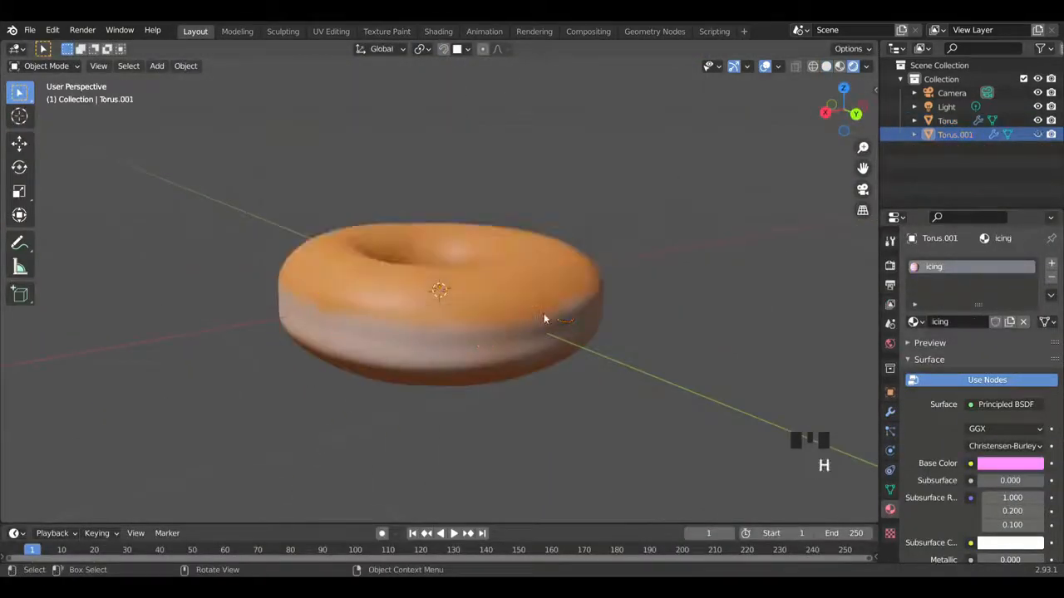
left_click(543, 313)
left_click(438, 30)
left_click(195, 31)
key("alt+h")
- Try a hair particle system on the icing and remove it
left_click(508, 274)
left_click(890, 431)
left_click(1051, 263)
left_click(1018, 339)
left_click_drag(863, 147, 863, 220)
left_click_drag(843, 112, 798, 137)
left_click_drag(863, 148, 863, 200)
left_click_drag(844, 109, 839, 88)
left_click(765, 66)
left_click(765, 66)
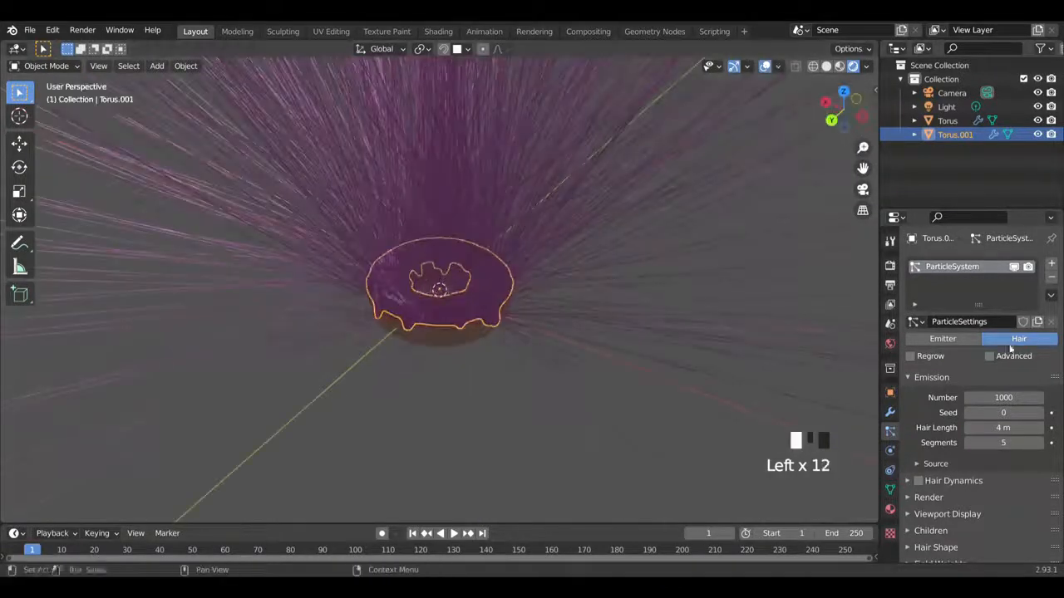
left_click(1052, 277)
- Add a UV sphere, shrink it to sprinkle size and hide the donut and icing to isolate it
key("shift+a")
left_click(512, 183)
left_click_drag(863, 147, 994, 169)
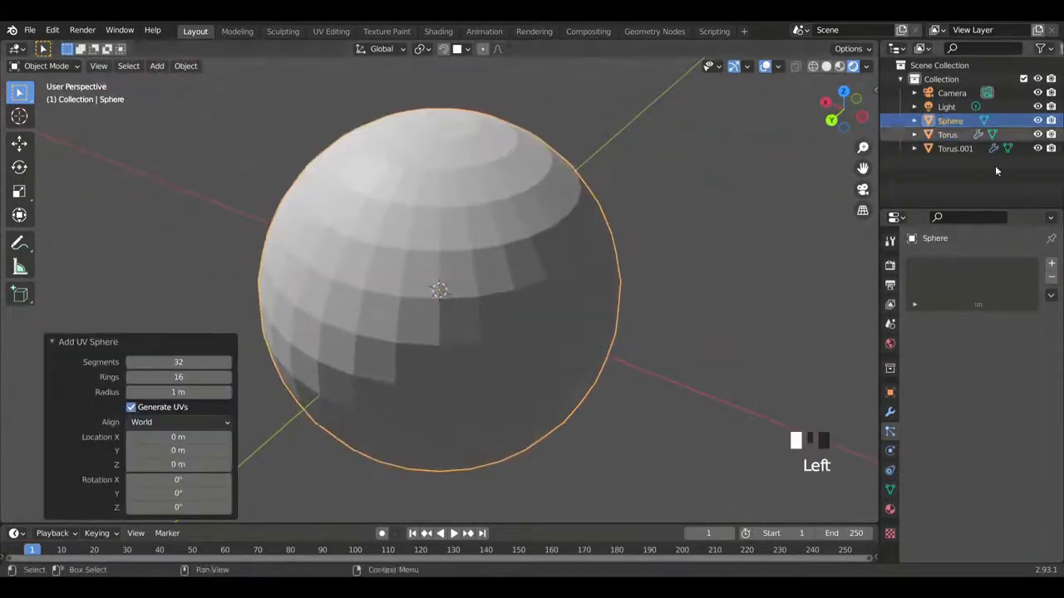
key("s")
left_click(448, 294)
left_click(502, 323)
key("h")
left_click(439, 290)
scroll(560, 267, "up", 2)
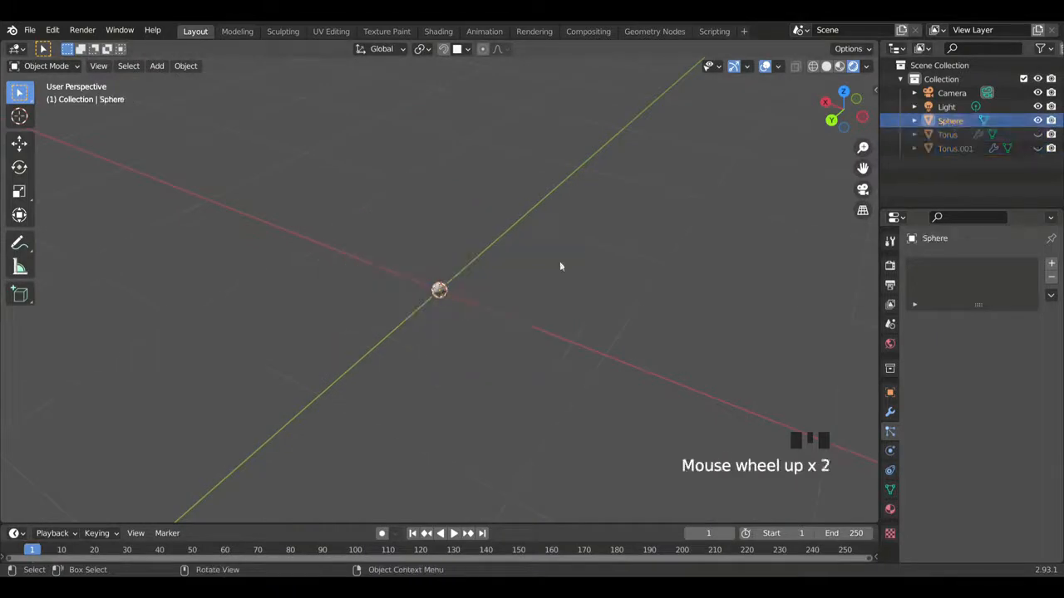
- Extrude the sphere's upper half straight up to form a capsule-shaped sprinkle
key("Tab")
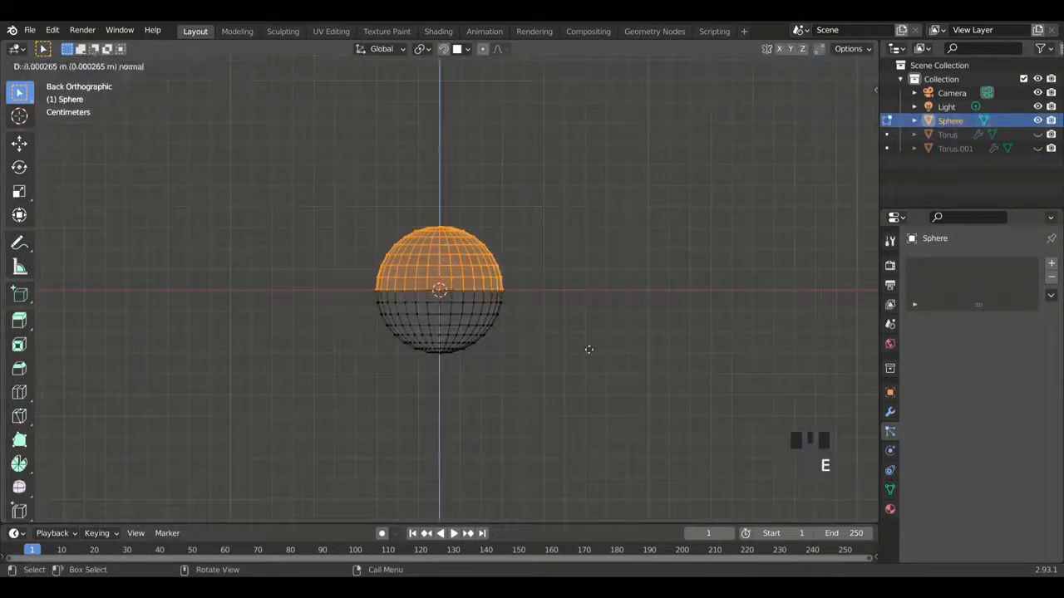
left_click(573, 208)
key("Tab")
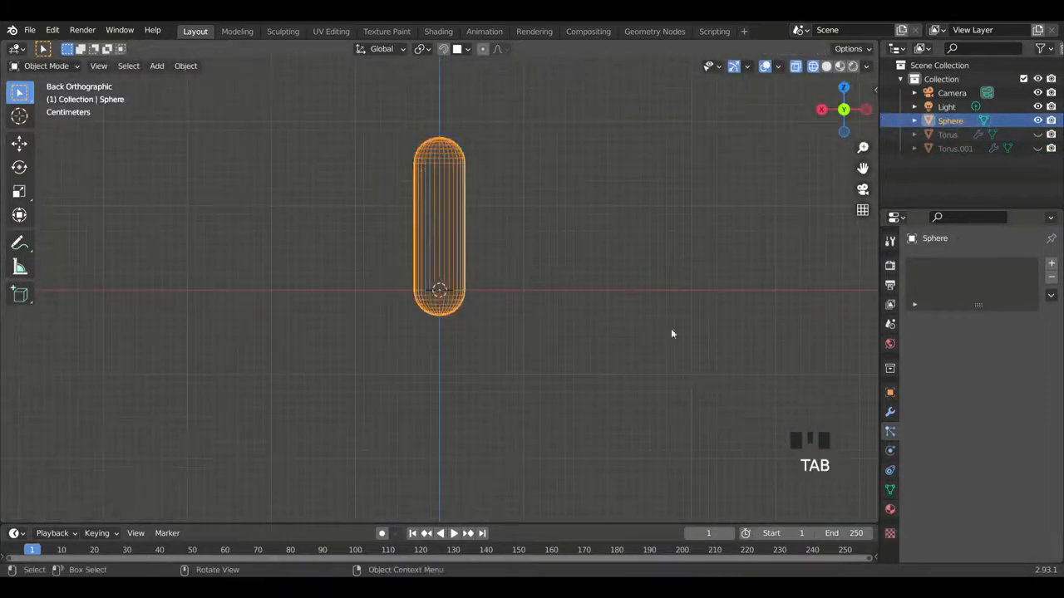
left_click(795, 66)
left_click_drag(843, 109, 857, 225)
- Scale the sprinkle overall and along Z, and move it about 3.3 m along Y away from the origin
key("s")
left_click(523, 302)
key("s")
key("z")
left_click(539, 343)
left_click(374, 245)
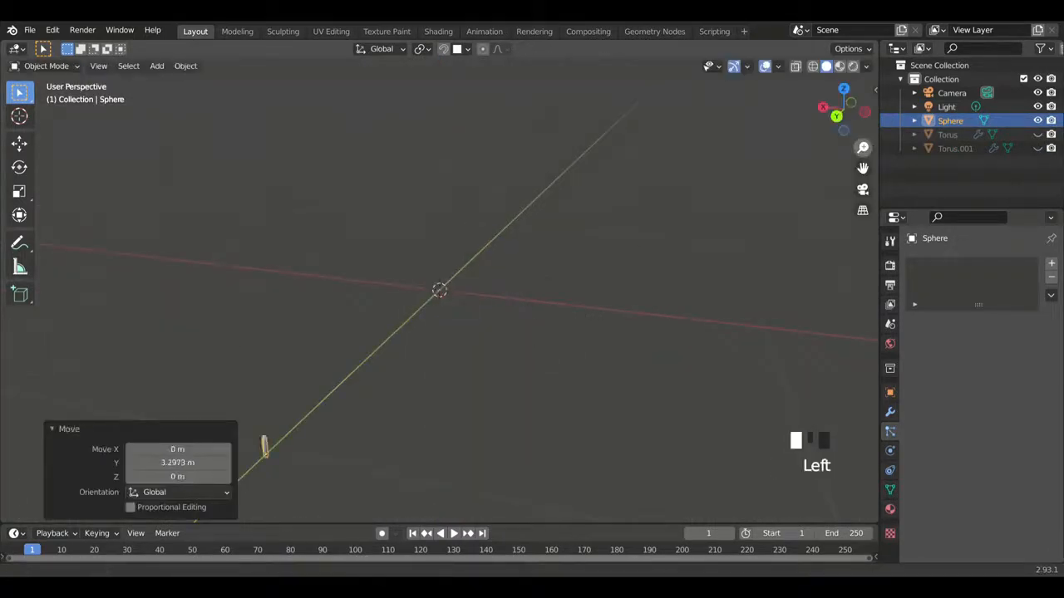
key("g")
key("y")
left_click(83, 464)
- Unhide the donut and give the icing a hair particle system with advanced options enabled
key("alt+h")
mouse_move(857, 102)
left_mouse_down()
mouse_move(841, 155)
mouse_move(859, 102)
left_mouse_up()
left_click(842, 160)
left_click(433, 305)
left_click(1050, 262)
left_click(1001, 335)
scroll(997, 465, "down", 5)
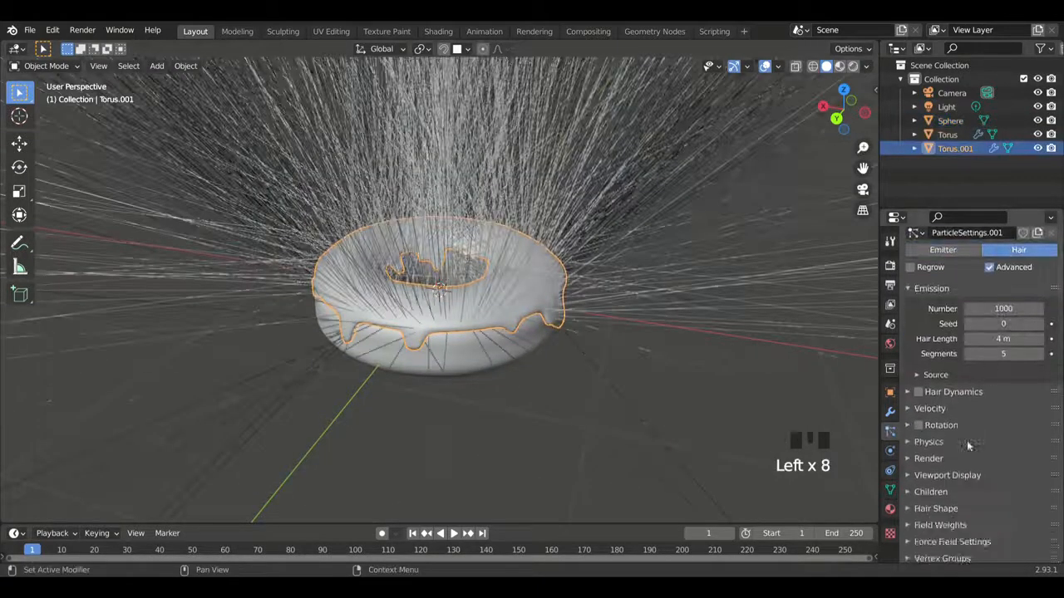
- Render the icing's hair particles as instances of the Sphere object
scroll(999, 492, "down", 1)
left_click(1003, 435)
left_click(989, 482)
left_click(1001, 536)
left_click(948, 418)
left_click_drag(863, 147, 861, 88)
scroll(966, 306, "down", 2)
scroll(967, 306, "down", 1)
left_click(969, 476)
scroll(970, 464, "down", 2)
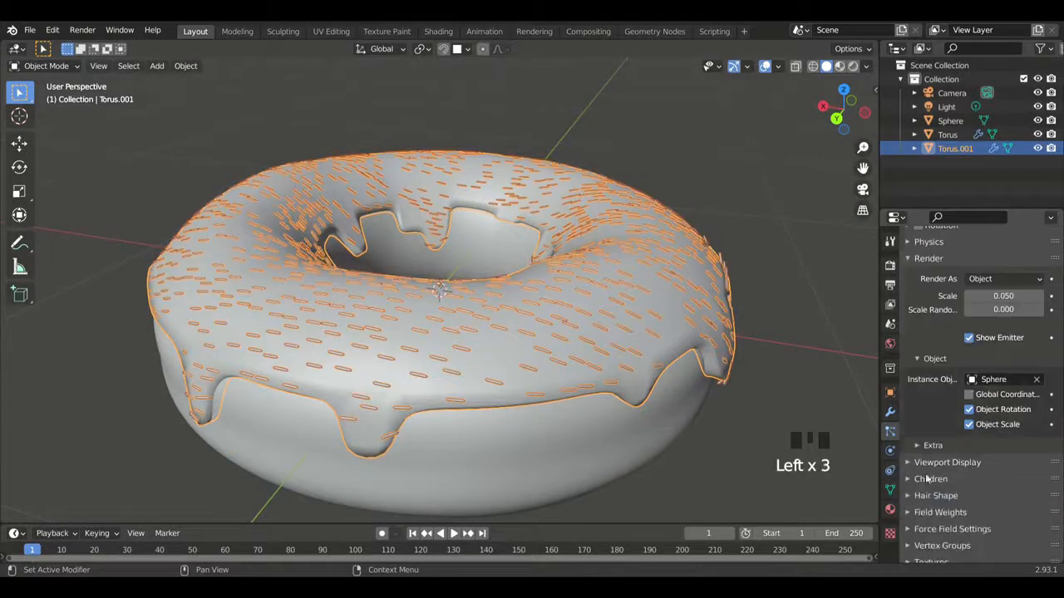
- Enable particle rotation with Normal orientation, Randomize 0.685, Phase 0.603 and Randomize Phase 1.630
scroll(920, 487, "up", 5)
left_click(917, 359)
left_click(908, 359)
left_click_drag(981, 394, 1035, 394)
left_click_drag(993, 414, 1047, 429)
left_click(1002, 379)
left_click(981, 409)
scroll(983, 349, "up", 1)
left_click(993, 402)
left_click(981, 371)
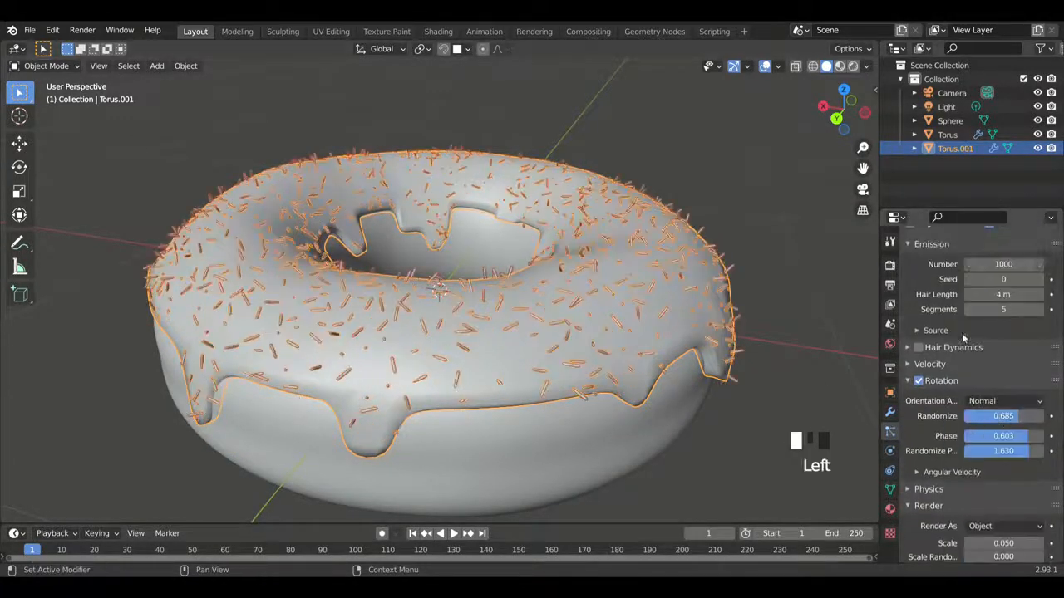
- Set the number of emitted hair particles to 3000
scroll(964, 337, "up", 2)
double_click(1015, 331)
key("BackSpace")
type("3000")
key("Return")
- Enter Weight Paint mode on the icing, view it from the top and add a vertex group
left_click_drag(844, 104, 857, 107)
left_click(41, 66)
left_click(52, 142)
left_click(843, 90)
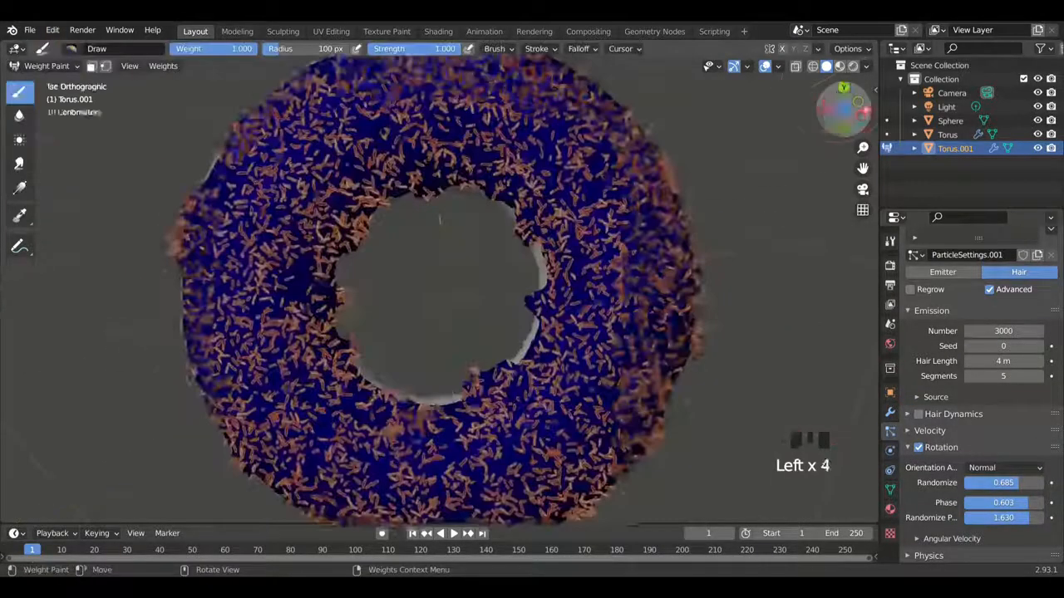
left_click(890, 489)
left_click(1052, 305)
- Paint full weight over the icing's top ring and outer side, and return to Object Mode
mouse_move(579, 255)
left_mouse_down()
mouse_move(379, 161)
mouse_move(286, 266)
mouse_move(288, 356)
mouse_move(565, 358)
mouse_move(574, 316)
left_mouse_up()
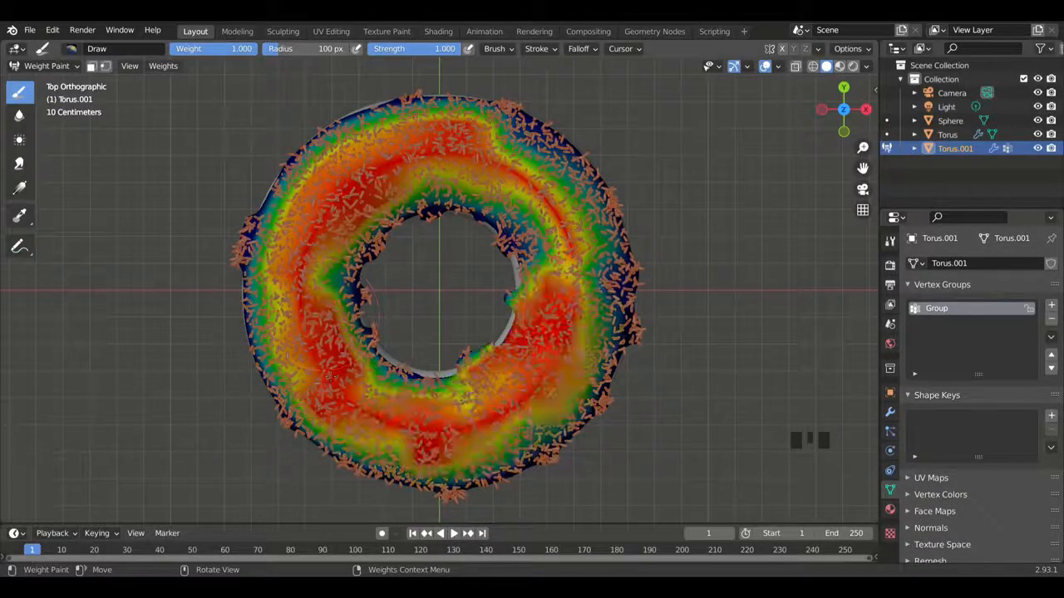
mouse_move(479, 151)
left_mouse_down()
mouse_move(366, 428)
mouse_move(573, 191)
left_mouse_up()
left_click_drag(843, 112, 656, 50)
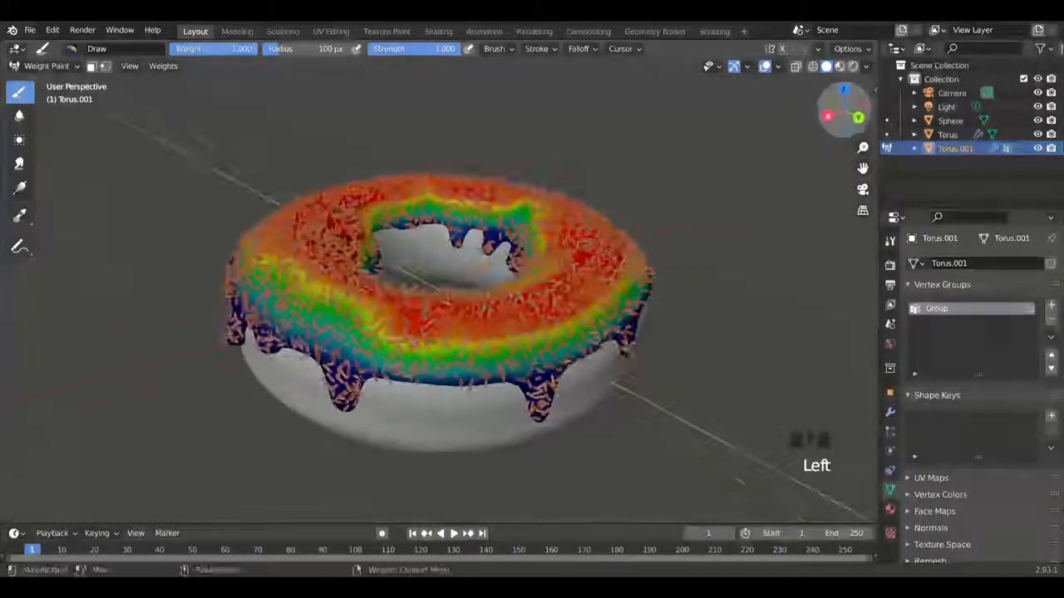
left_click_drag(257, 311, 621, 339)
left_click(50, 84)
- Control the particle density with the painted vertex group named Group
left_click(890, 432)
scroll(983, 403, "down", 10)
left_click(942, 522)
left_click(989, 541)
left_click(923, 399)
left_click_drag(843, 112, 694, 93)
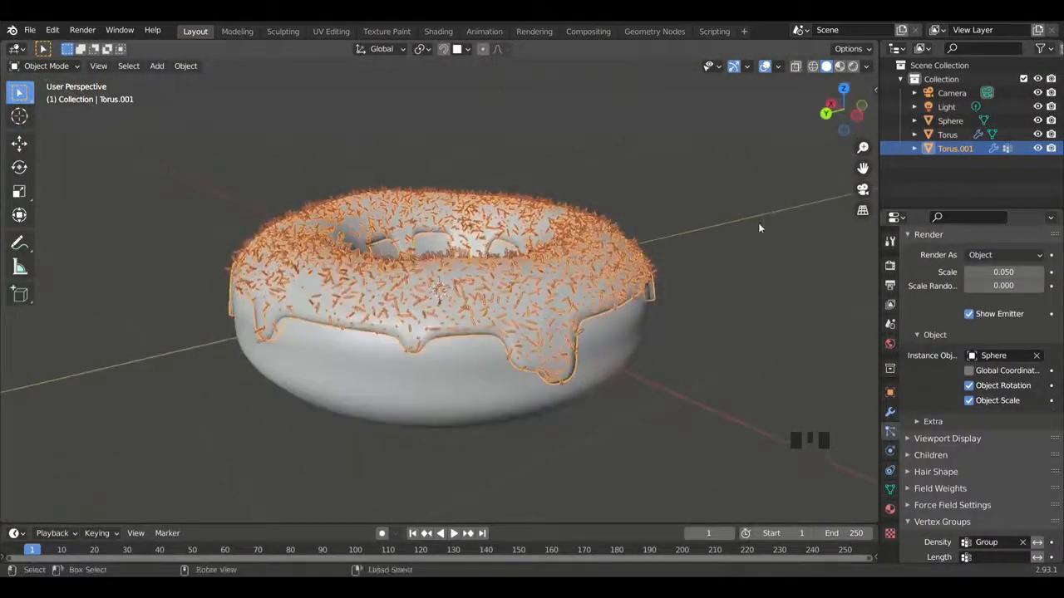
key("ctrl+z")
left_click_drag(863, 148, 863, 174)
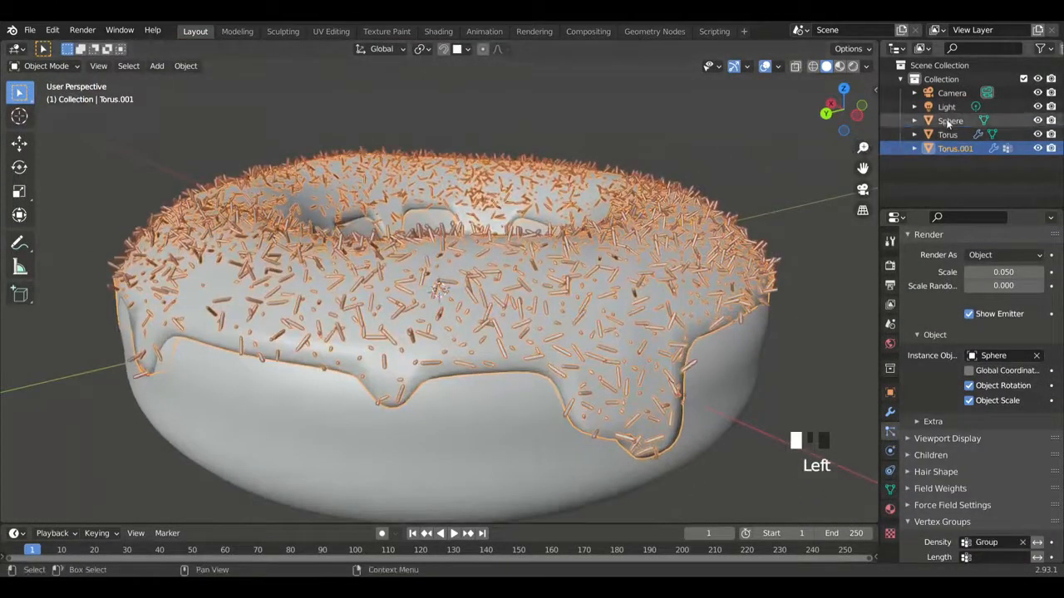
- Give the sprinkle sphere a new light blue material and switch to the Shading workspace around the donut
left_click(949, 121)
left_click(989, 324)
left_click(1010, 463)
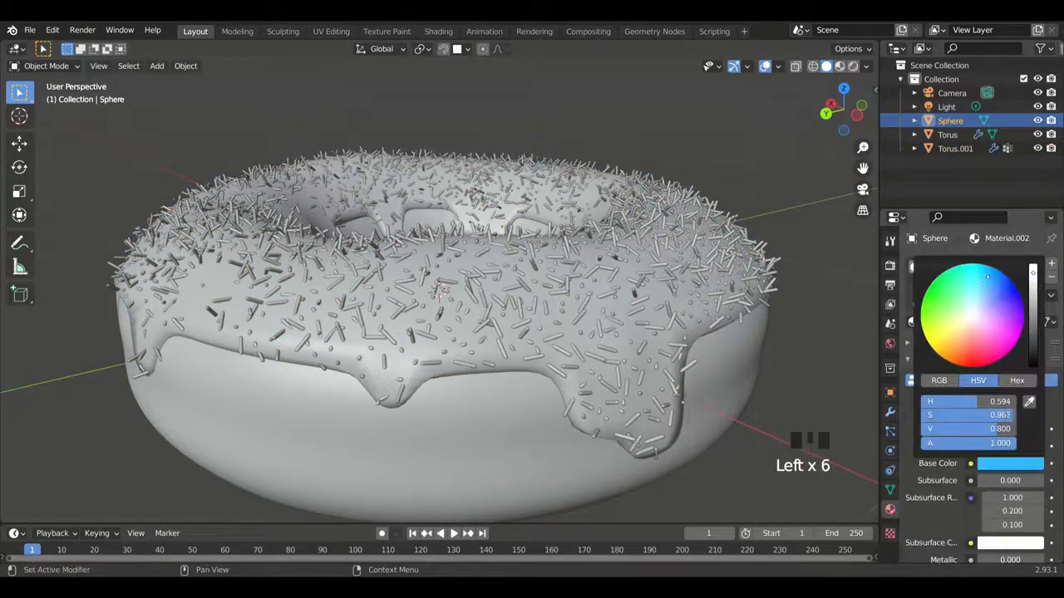
mouse_move(862, 148)
left_mouse_down()
mouse_move(863, 275)
mouse_move(862, 118)
left_mouse_up()
left_click(852, 67)
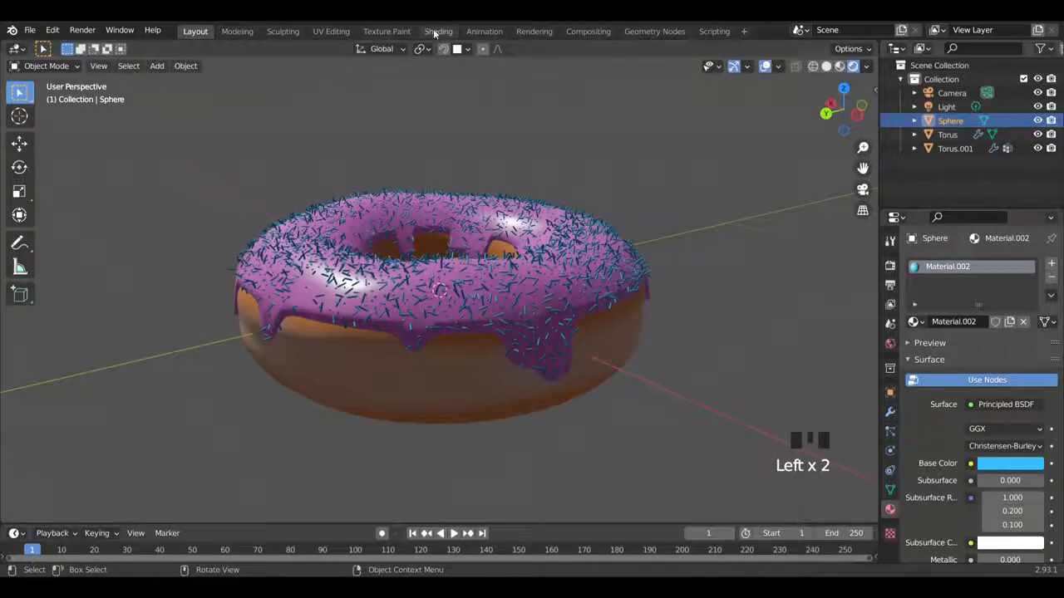
left_click(435, 33)
left_click_drag(862, 148, 863, 116)
mouse_move(863, 169)
left_mouse_down()
mouse_move(856, 116)
mouse_move(863, 158)
left_mouse_up()
key("shift+a")
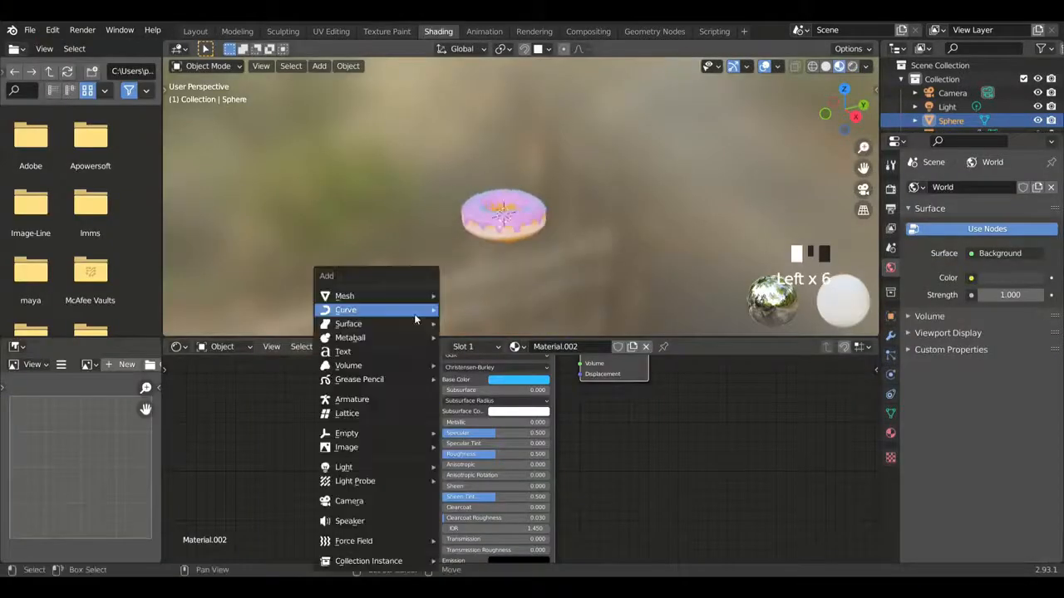
key("shift+a")
left_click(252, 404)
left_click(314, 423)
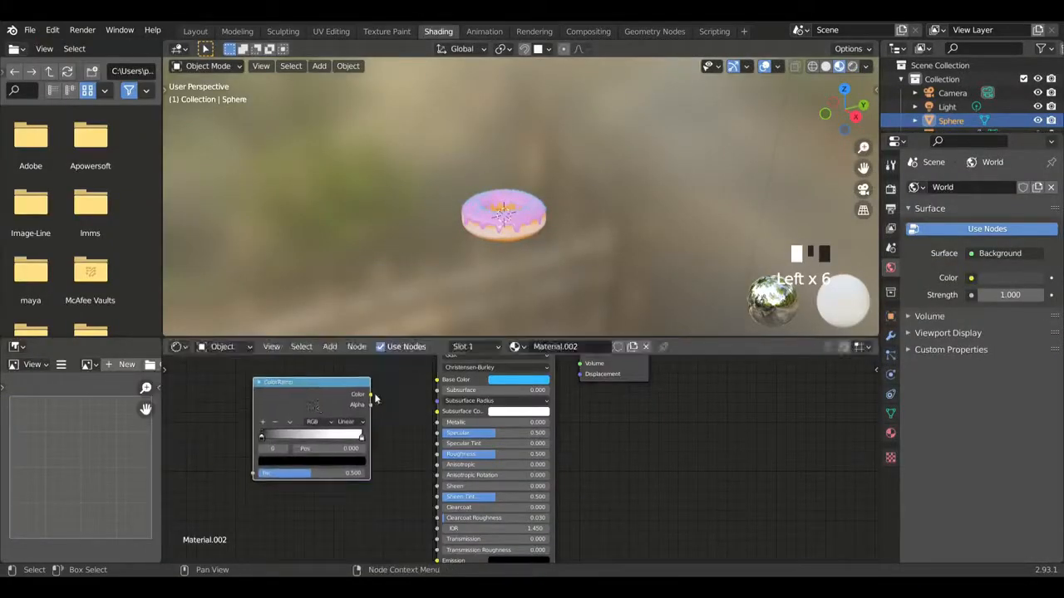
- Add an Object Info node to the sprinkle material and connect its Location output to Base Color
key("shift+a")
type("info")
left_click(238, 442)
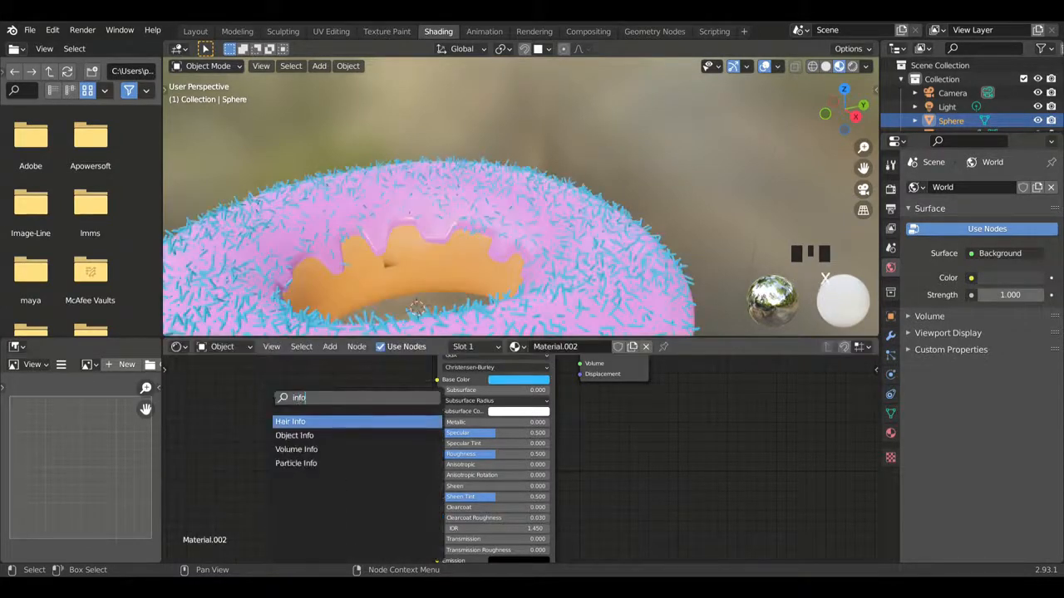
left_click(329, 435)
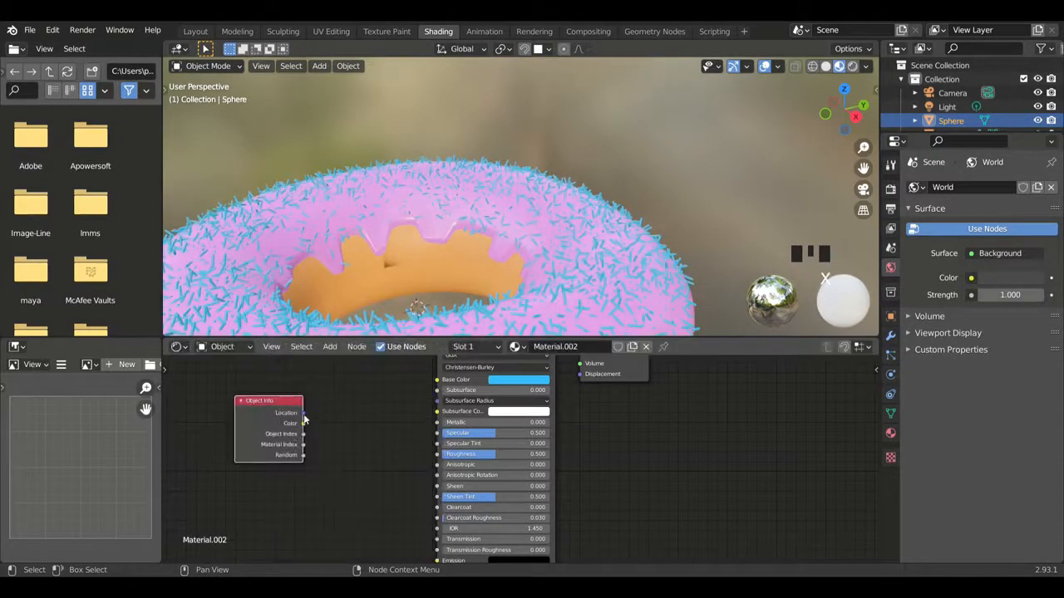
left_click_drag(304, 414, 437, 380)
- Insert a ColorRamp node before Base Color and feed its Fac from Object Info's Random output
key("shift+a")
left_click(338, 398)
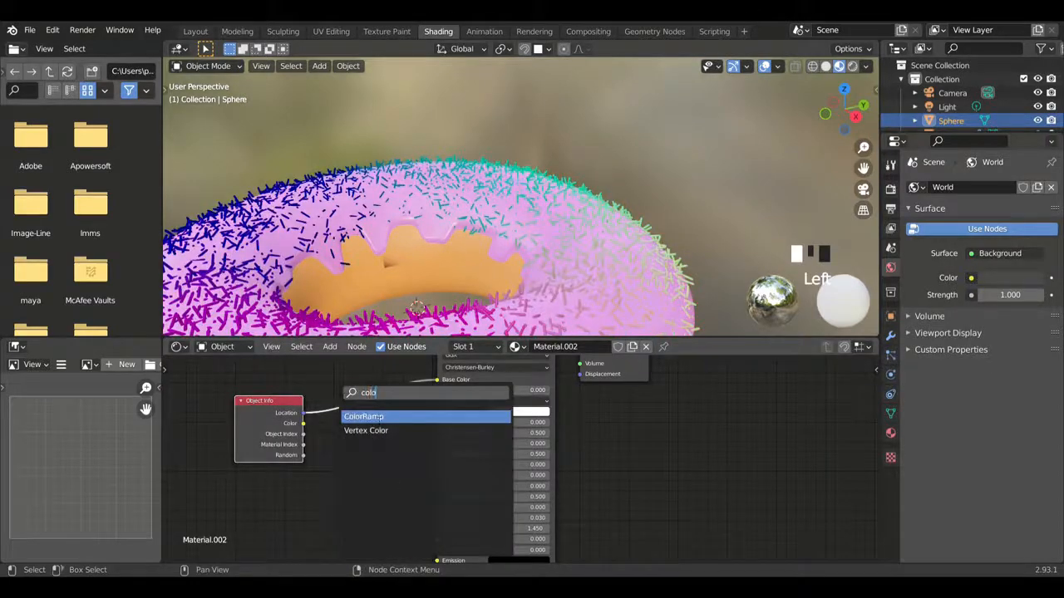
left_click(379, 417)
left_click(392, 428)
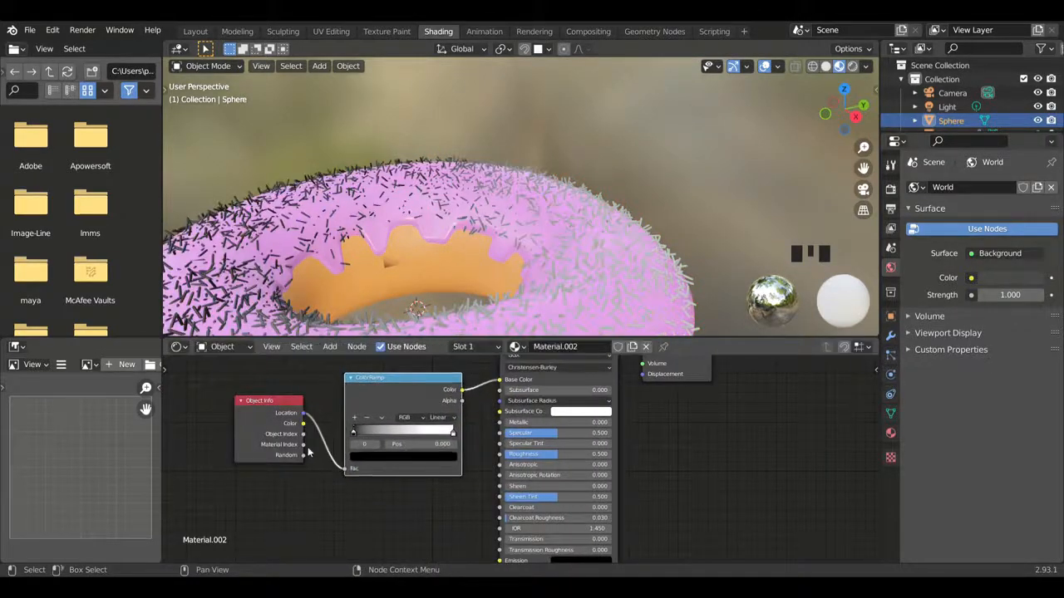
left_click_drag(336, 466, 344, 469)
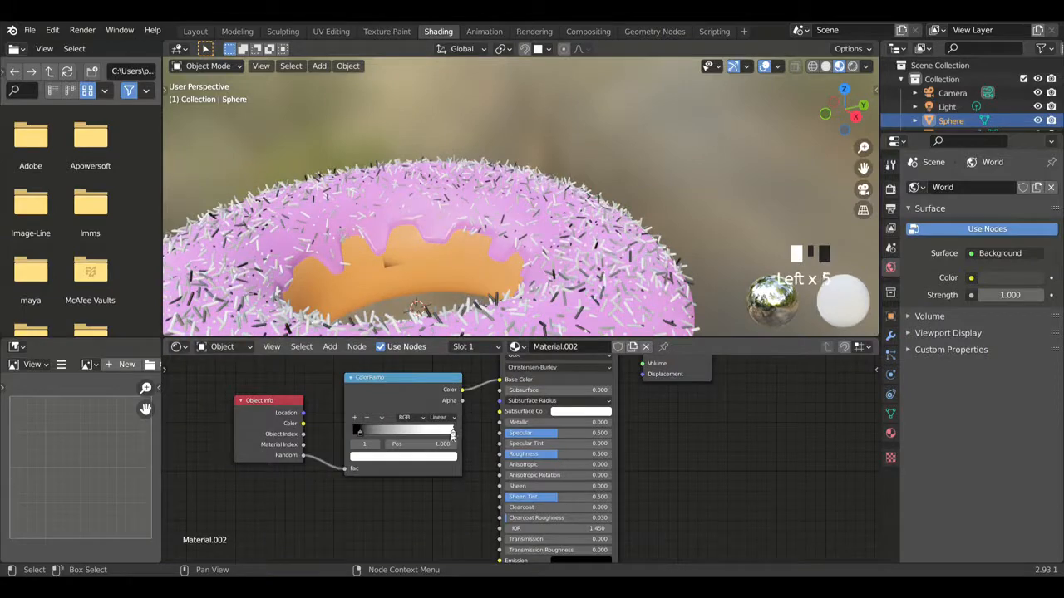
- Make the color ramp's first stop blue and add a red stop near the middle and a yellow stop at 0.312
left_click(378, 457)
left_click_drag(435, 384, 435, 314)
left_click_drag(402, 333, 410, 316)
left_click_drag(361, 438, 361, 439)
left_click(359, 419)
left_click(378, 456)
left_click_drag(397, 378, 395, 387)
left_click(359, 419)
left_click(382, 456)
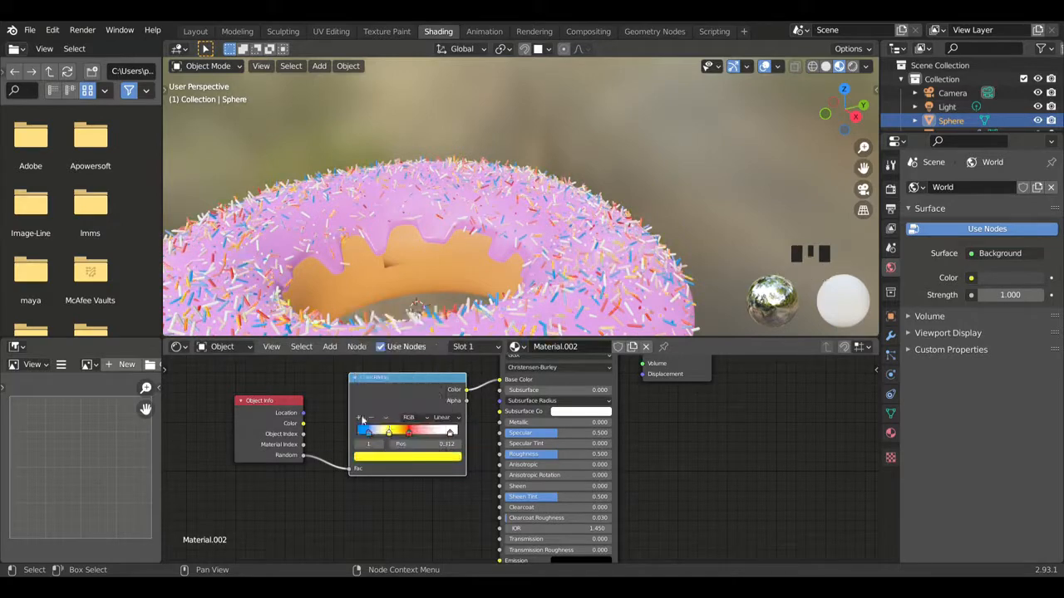
- Add a green ramp stop at 0.211, turn the last stop violet-blue and add a stop at 0.720
left_click(385, 434)
left_click(387, 456)
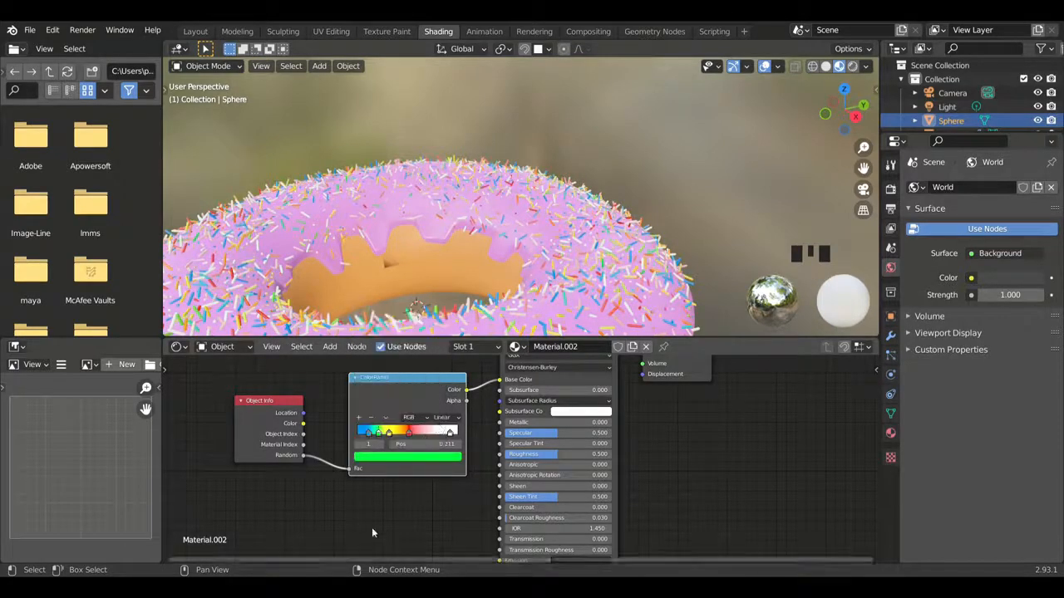
left_click(380, 455)
left_click(430, 339)
left_click(358, 418)
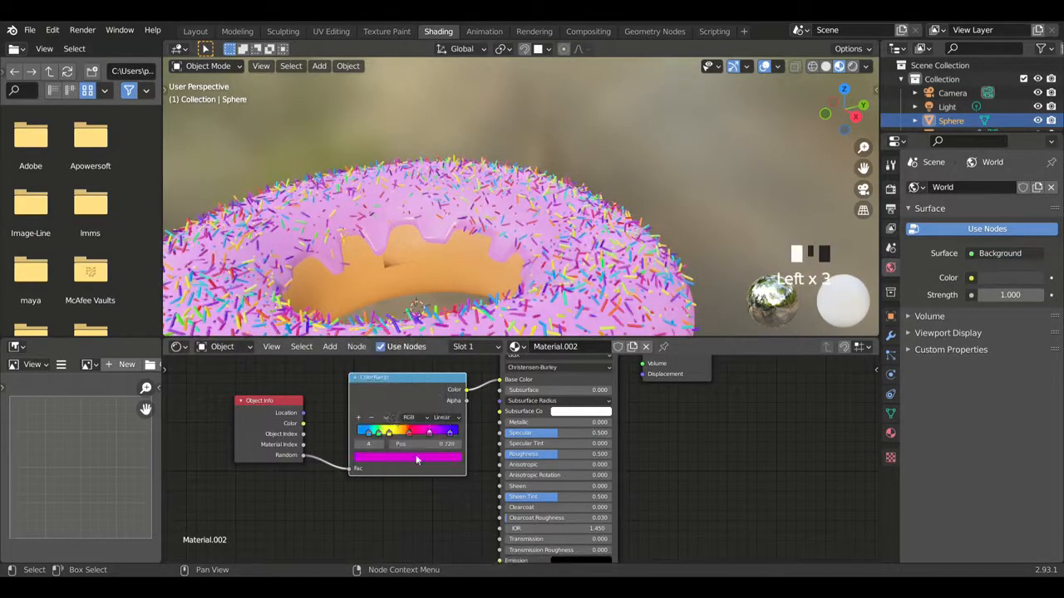
- Recolor the ramp stop at 0.720 red and the middle red stop pinkish red
left_click(416, 456)
left_click(404, 339)
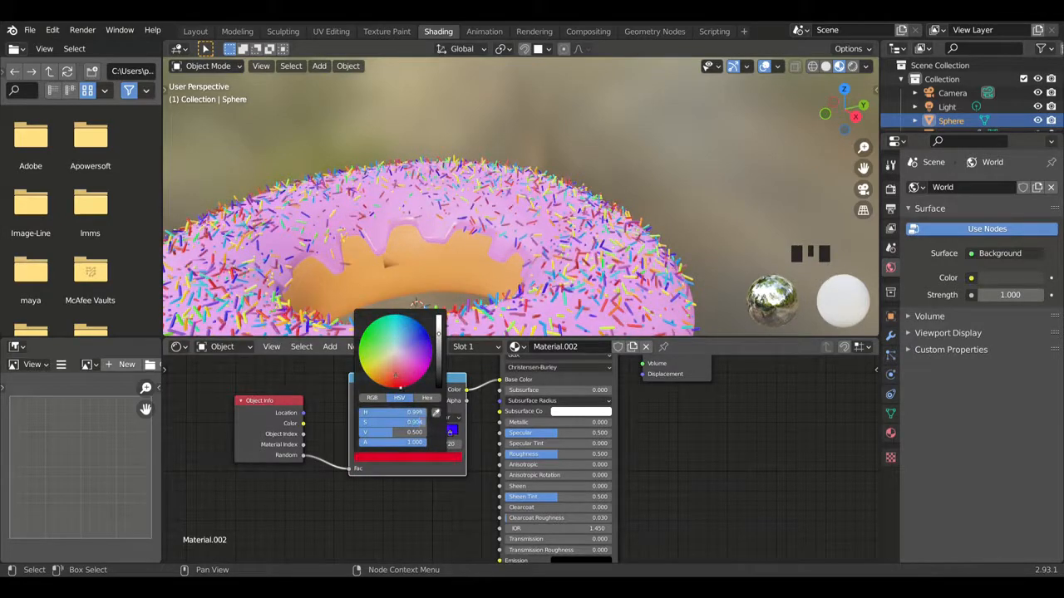
left_click(386, 430)
left_click(406, 457)
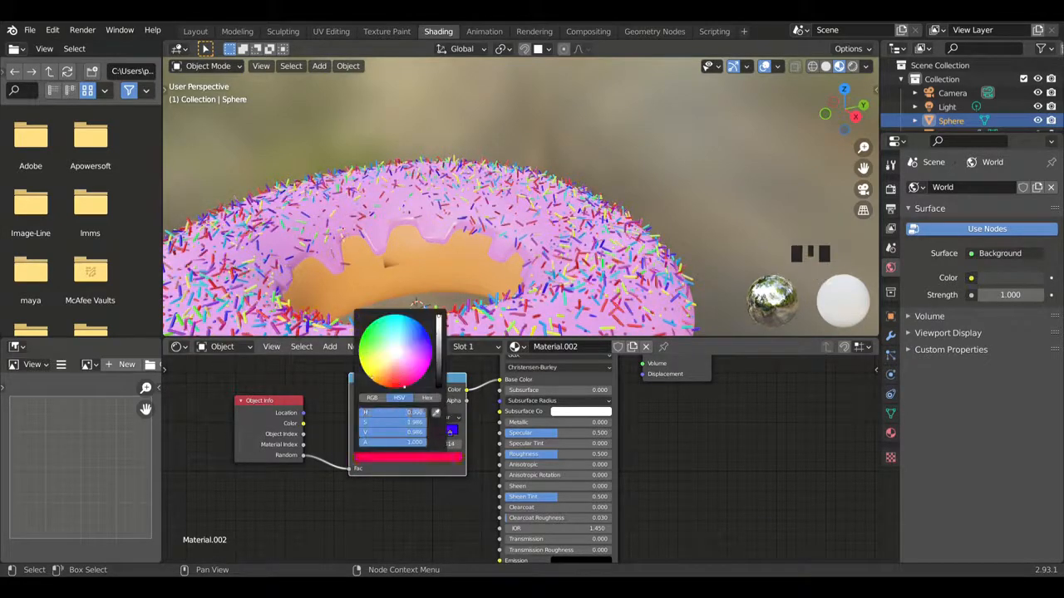
- Return to the Layout workspace and add a 2 m plane at the origin beneath the donut
left_click_drag(863, 148, 861, 218)
left_click(204, 35)
mouse_move(841, 113)
left_mouse_down()
mouse_move(786, 133)
mouse_move(837, 113)
left_mouse_up()
key("shift+a")
mouse_move(565, 169)
left_click(611, 167)
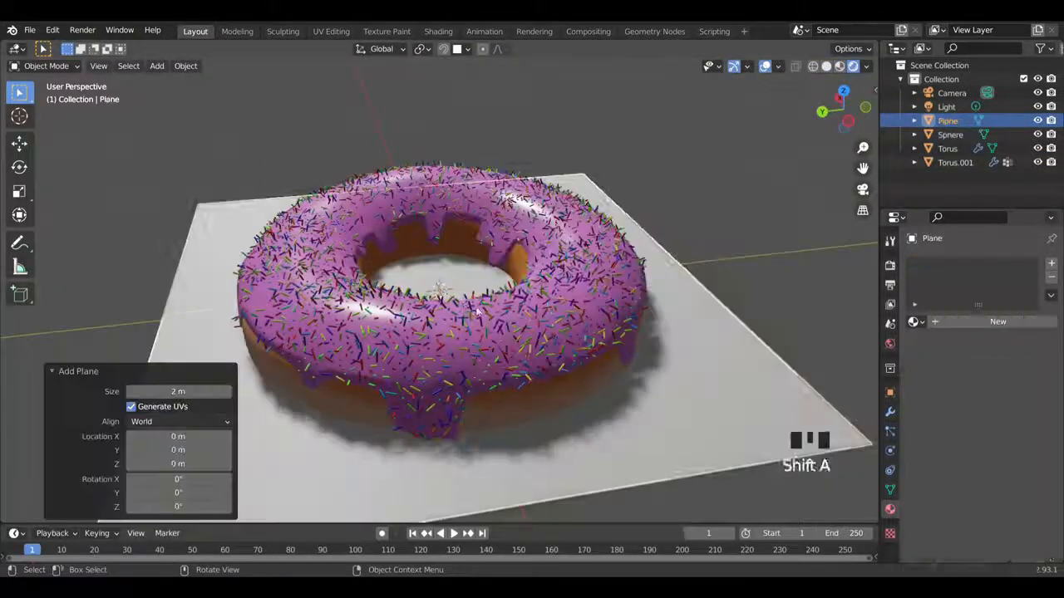
- Scale the plane up into a large ground surface and move it along Z to sit under the donut
key("s")
left_click(109, 181)
left_click(848, 121)
key("g")
key("z")
left_click(551, 341)
left_click_drag(842, 109, 838, 156)
- Add a sun light to the scene at the origin
key("shift+a")
mouse_move(456, 374)
left_click(565, 386)
key("shift+s")
key("Escape")
- Add a spot light and raise it along Z to hang directly above the donut
key("shift+a")
mouse_move(490, 268)
left_click(543, 296)
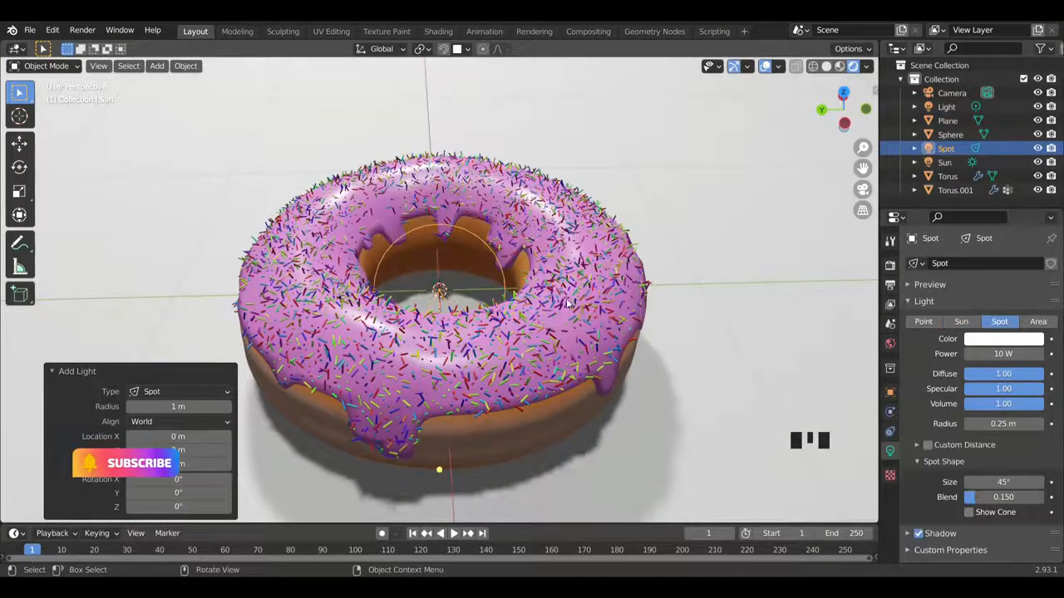
key("g")
key("z")
left_click(613, 196)
left_click_drag(844, 108, 795, 80)
left_click_drag(863, 148, 862, 199)
left_click_drag(843, 109, 869, 104)
left_click_drag(863, 148, 864, 179)
left_click(948, 166)
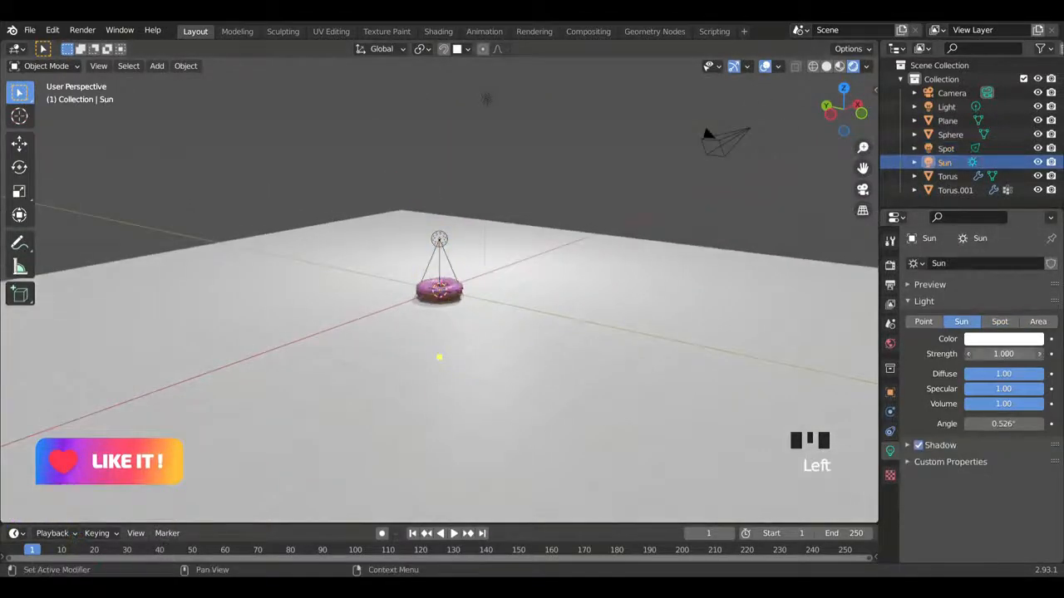
- Give the plane a new material with a bright cyan base color and a roughness of 0.240
left_click(948, 122)
left_click(891, 509)
left_click(997, 322)
left_click(1008, 464)
left_click_drag(971, 306, 948, 268)
left_click(1008, 463)
left_click(968, 290)
scroll(988, 516, "down", 4)
mouse_move(1009, 524)
left_mouse_down()
mouse_move(979, 527)
mouse_move(994, 524)
left_mouse_up()
- Hide the viewport overlays and frame the donut in a close-up view
left_click_drag(843, 111, 866, 130)
mouse_move(858, 147)
left_mouse_down()
mouse_move(858, 79)
mouse_move(862, 136)
left_mouse_up()
left_click(765, 67)
left_click_drag(862, 147, 862, 99)
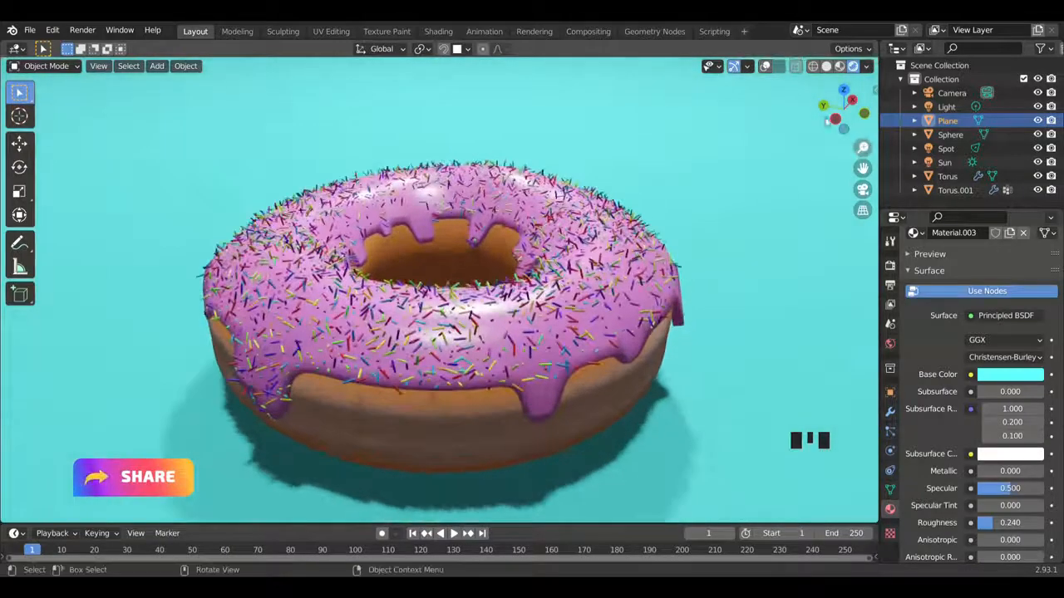